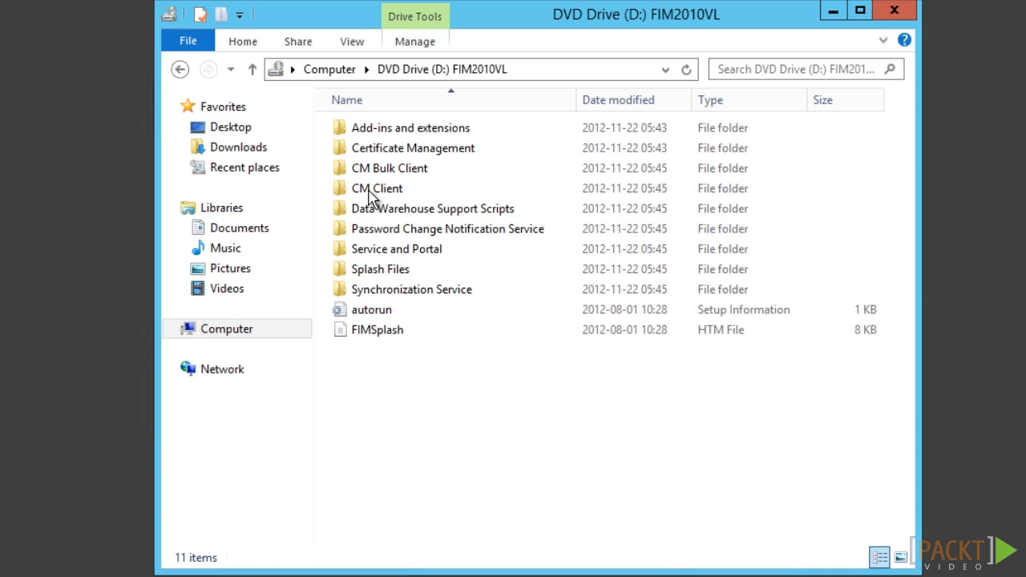
- Install the FIM CM Client from the DVD's CM Client folder, listing cm.company.com as the portal site
click(371, 198)
double_click(371, 198)
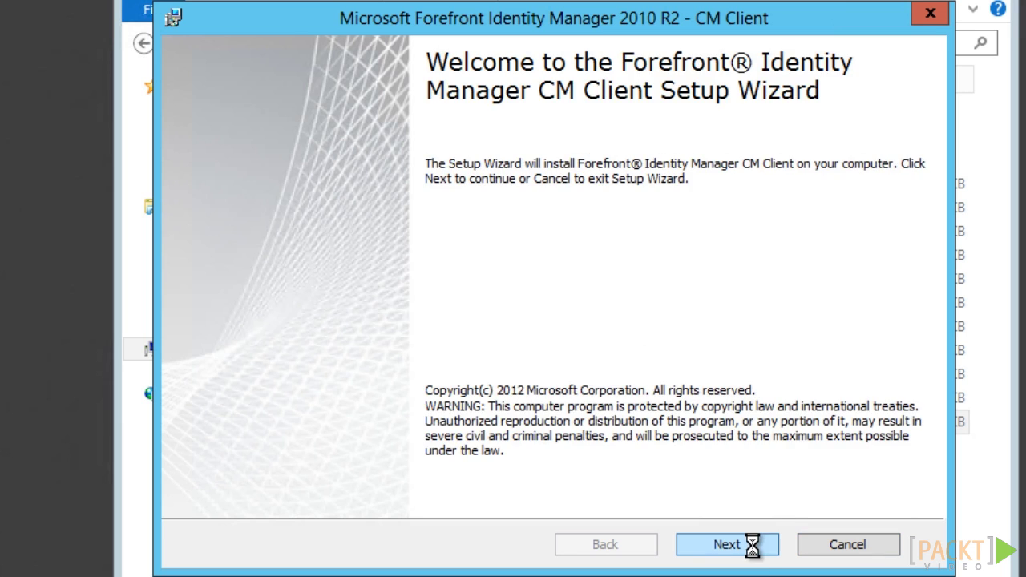
click(726, 544)
click(727, 544)
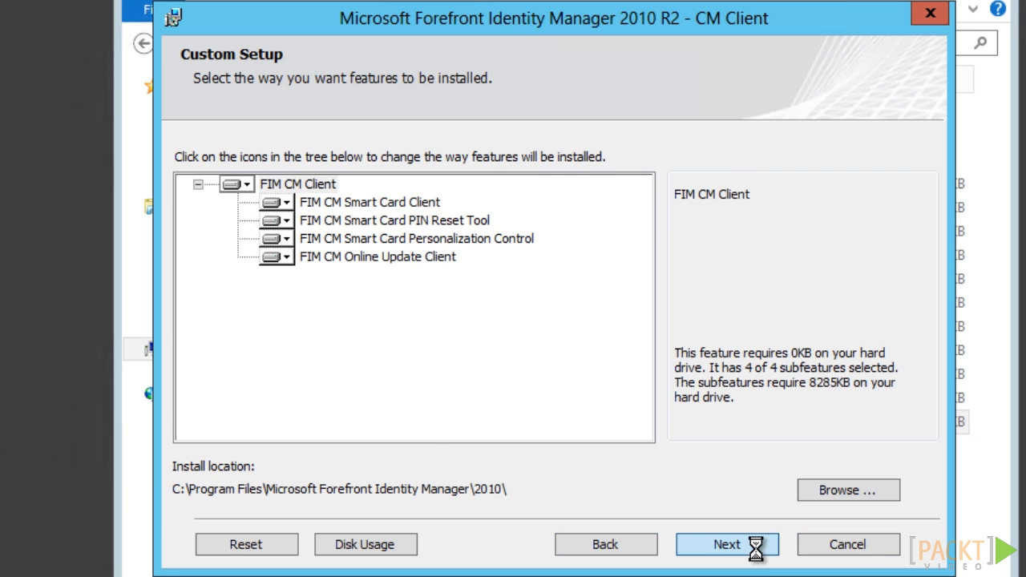
text(cm.company.com)
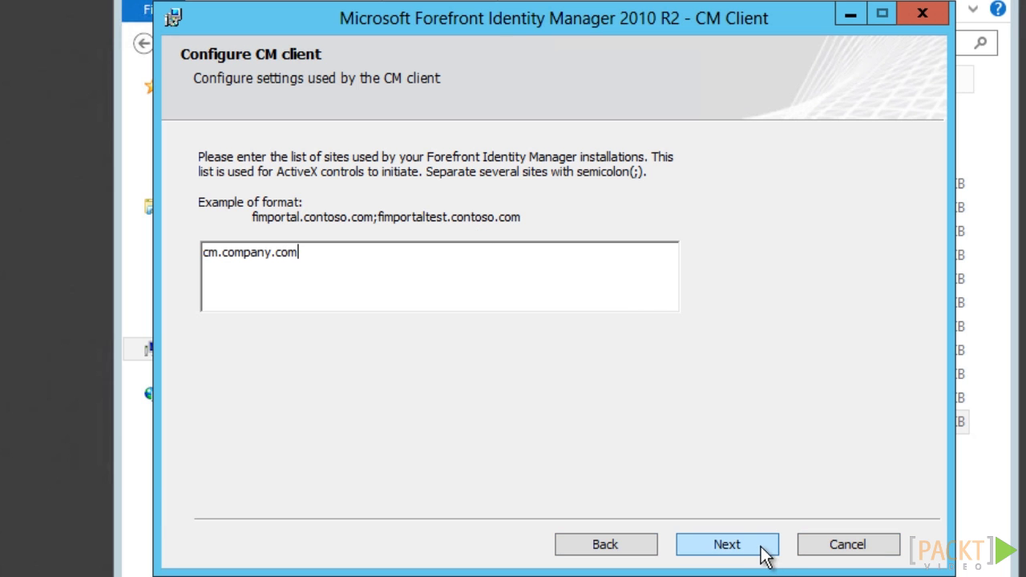
click(756, 546)
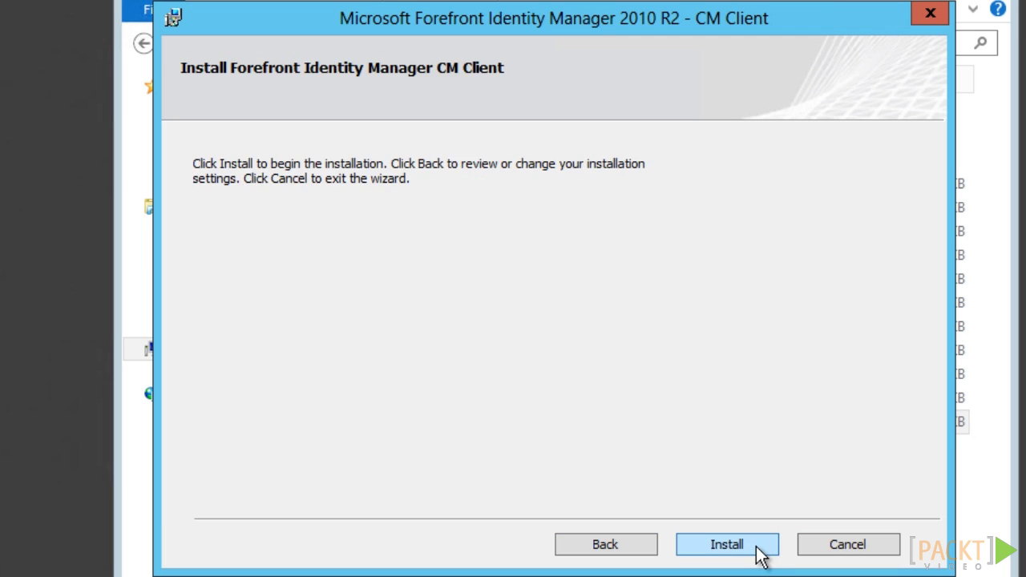
click(757, 549)
- Expand System > Microsoft and select the Certificate Lifecycle Manager container to reveal the CM object
click(717, 548)
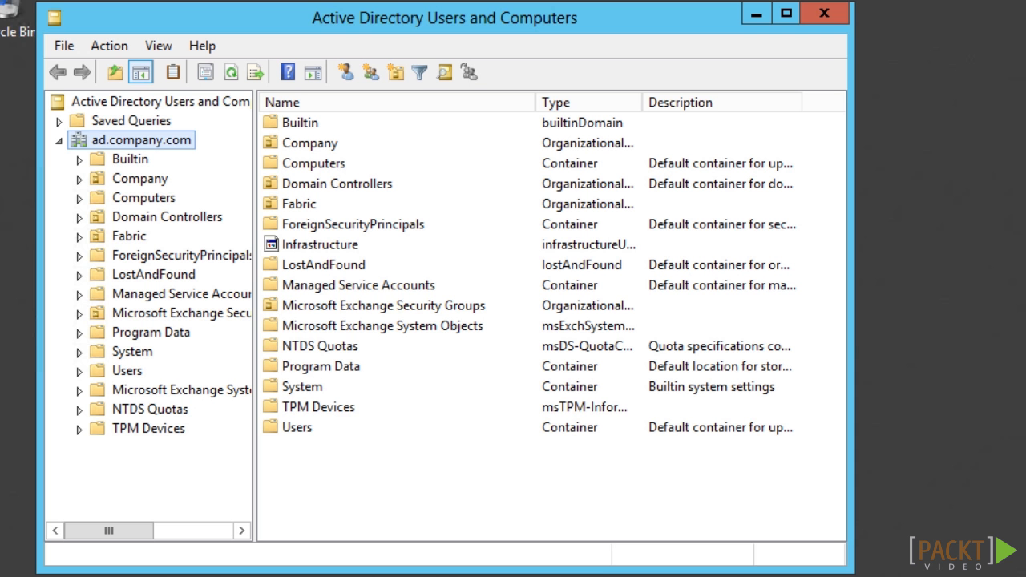
click(79, 352)
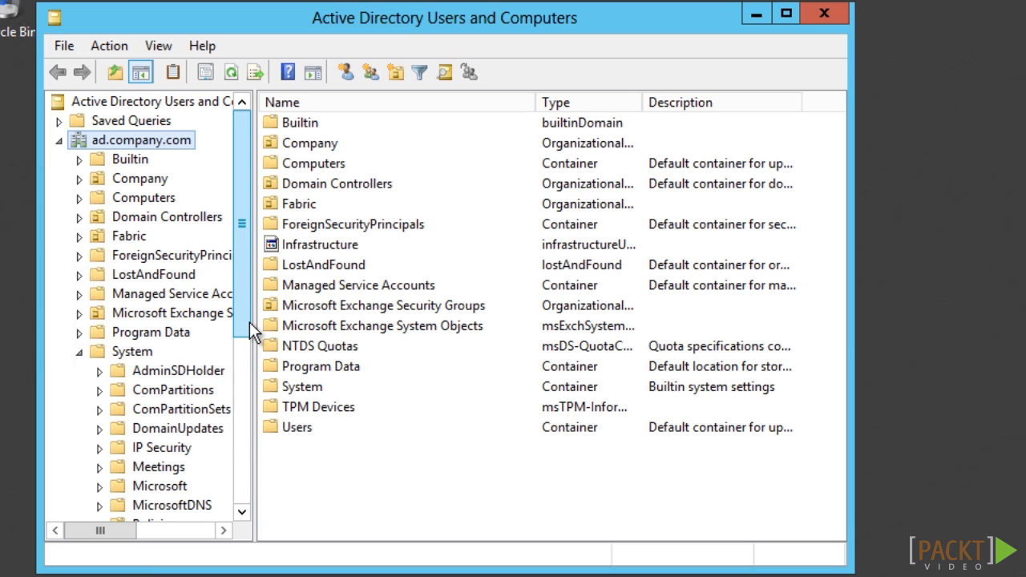
drag(248, 330, 252, 385)
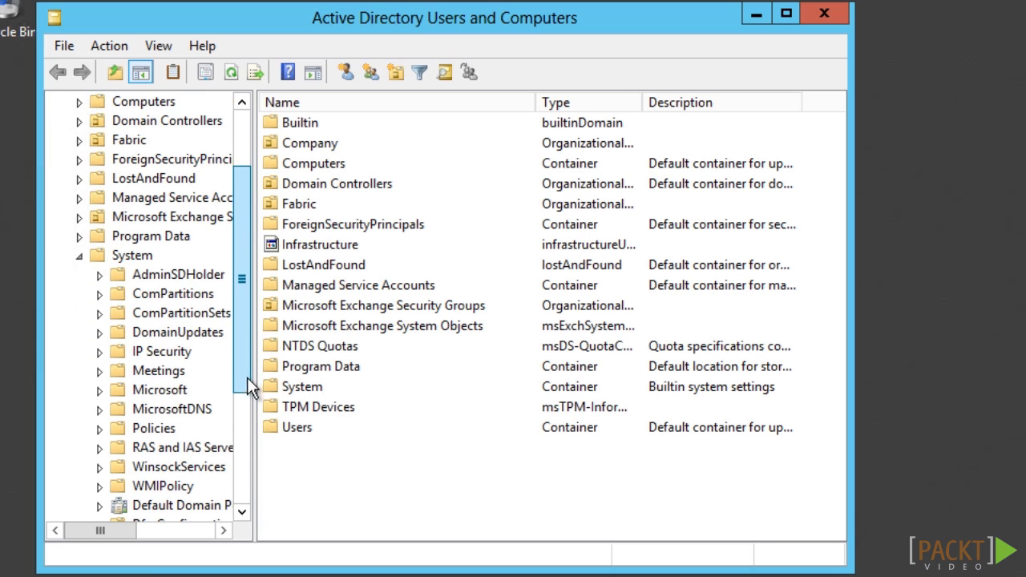
click(99, 391)
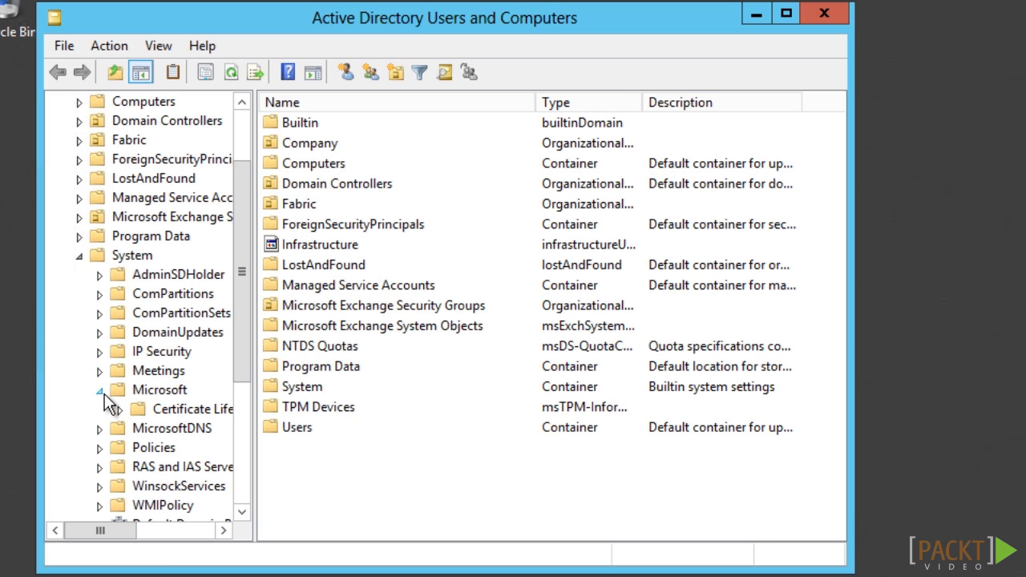
click(137, 409)
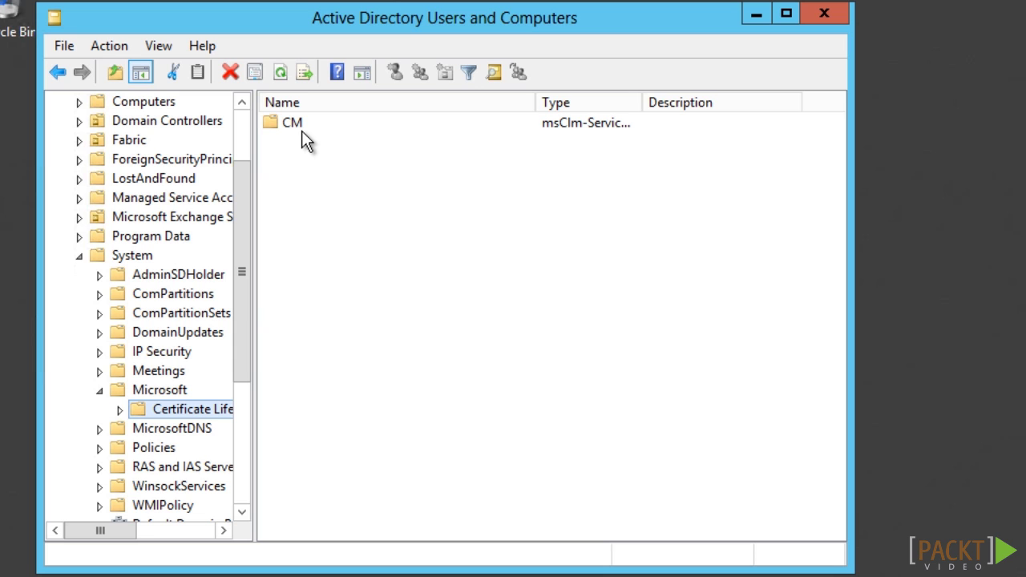
- Add the issuing user to the Security permissions of the CM object's properties
right_click(298, 122)
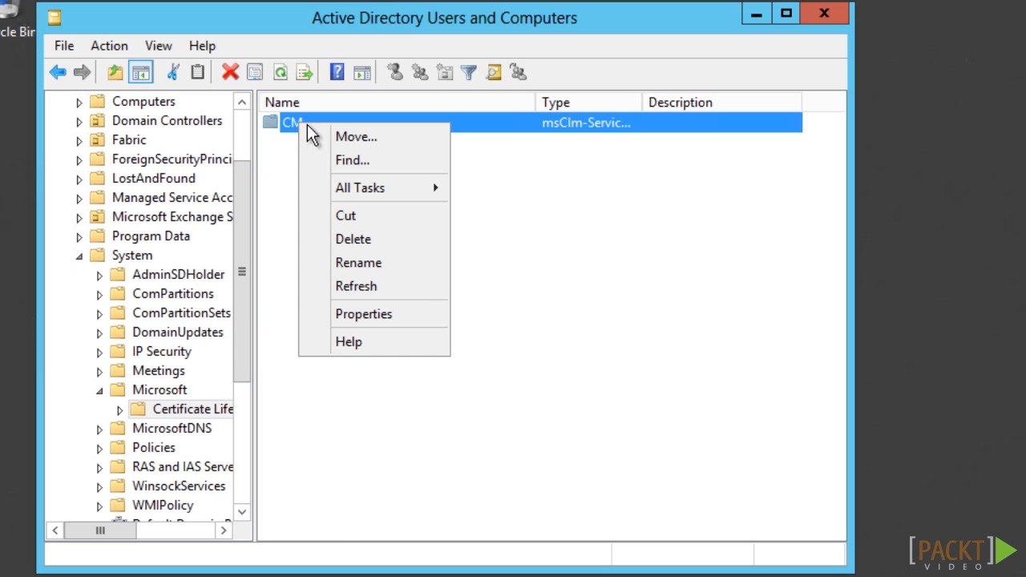
click(404, 315)
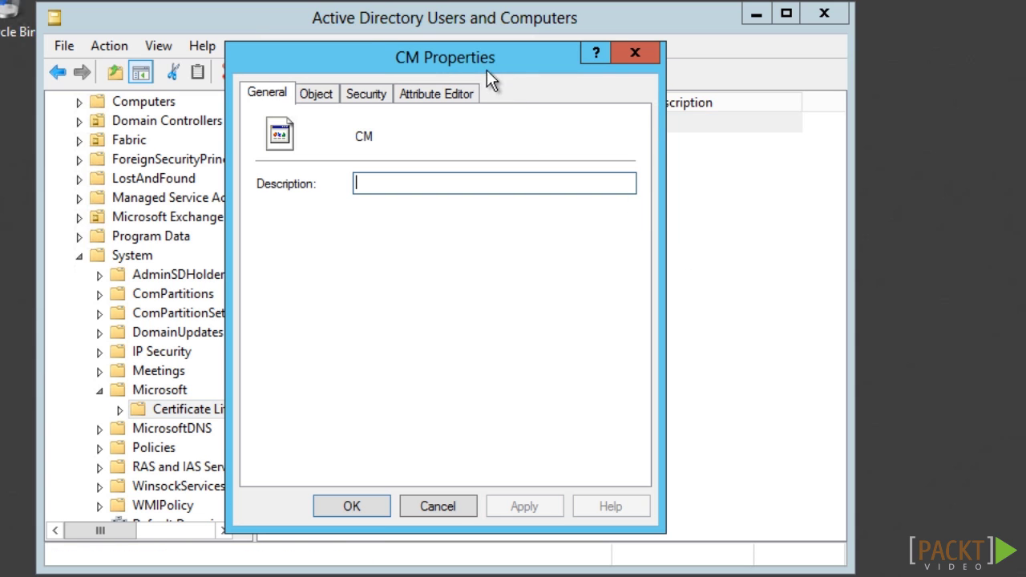
click(375, 94)
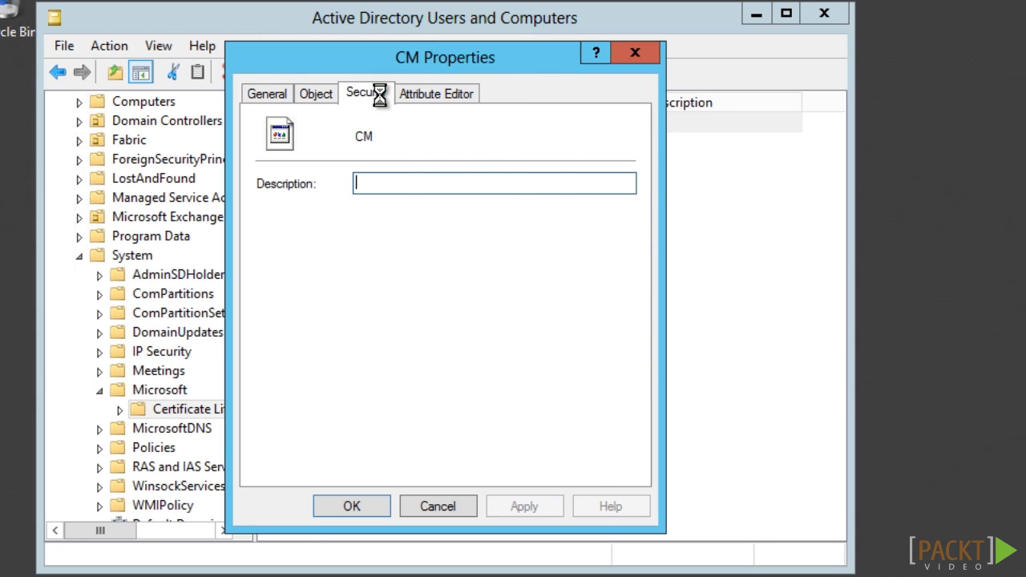
click(641, 265)
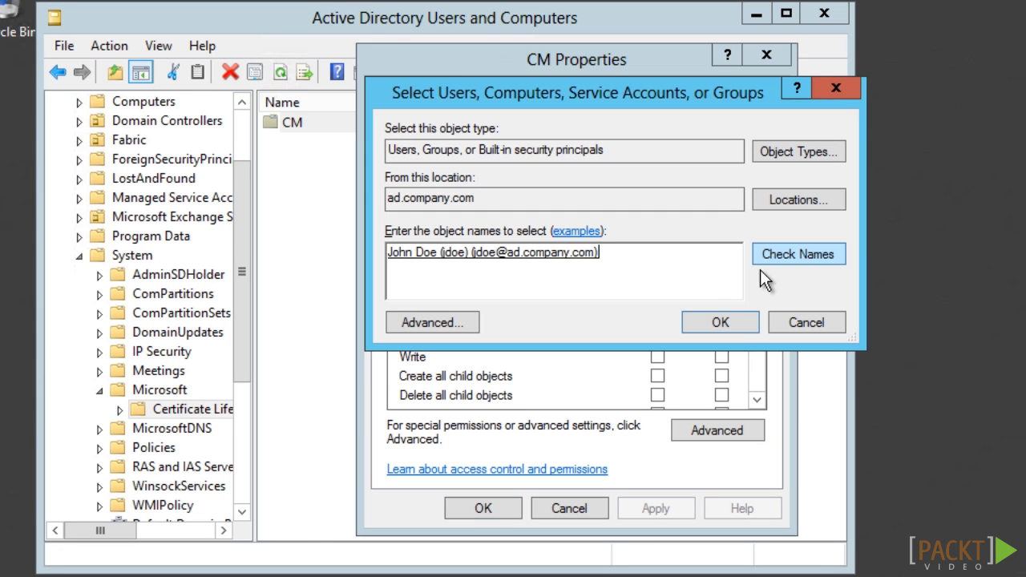
click(721, 325)
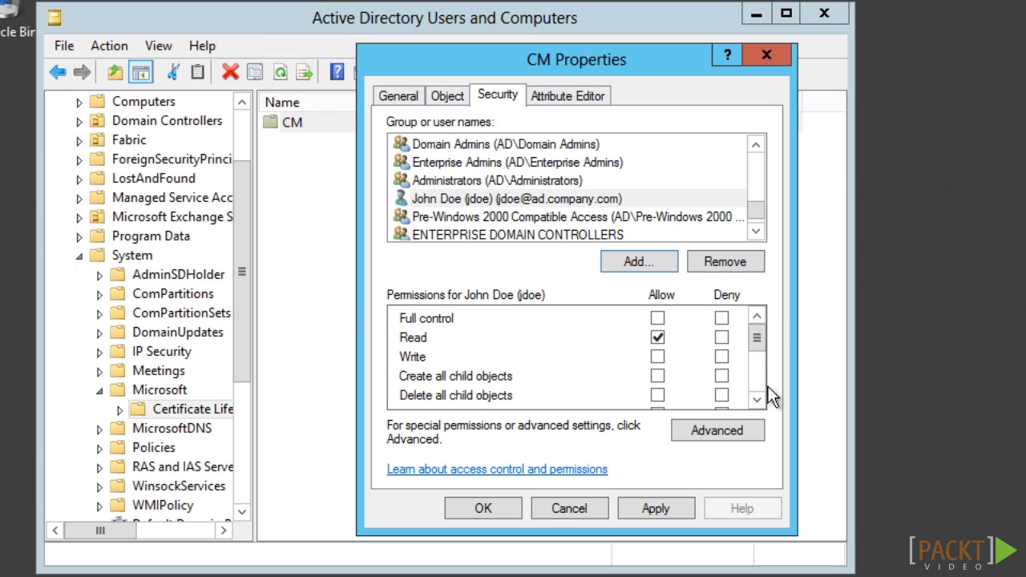
- Allow FIM CM Enrollment Agent, Request Enroll, Recover, Renew and Revoke for the user, then save
click(756, 385)
click(658, 339)
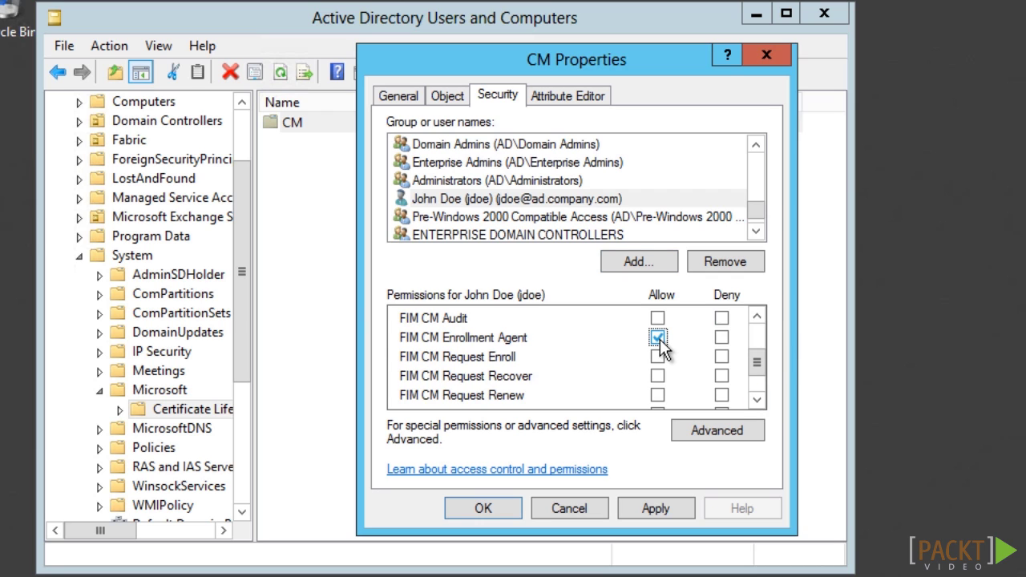
click(657, 357)
click(658, 376)
click(657, 395)
click(757, 399)
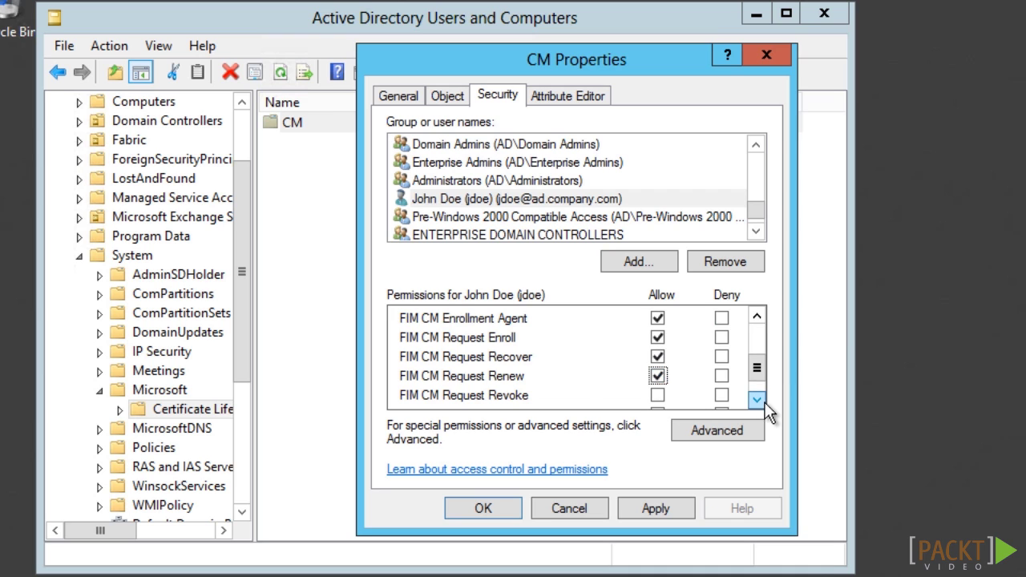
click(757, 399)
click(657, 376)
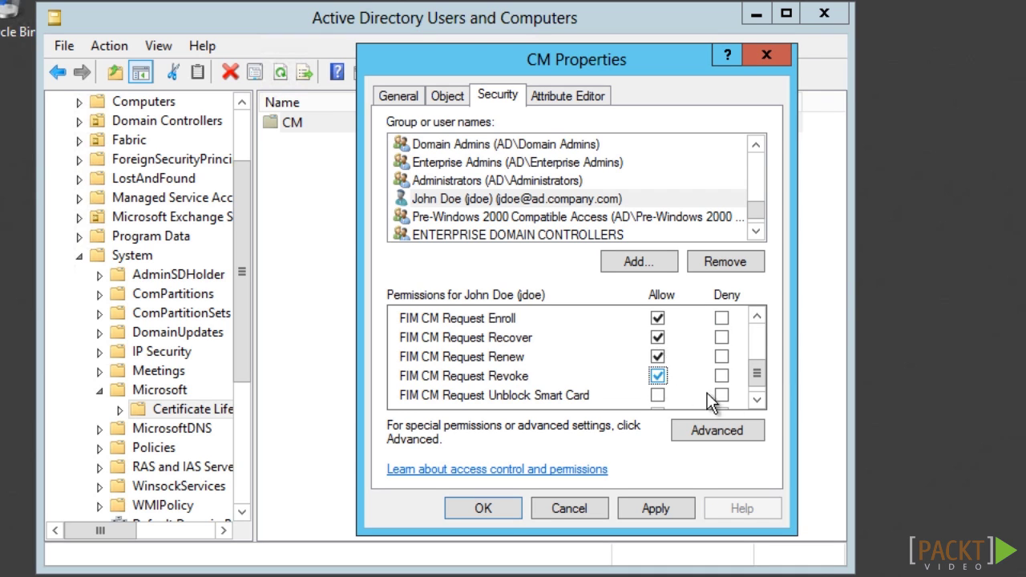
scroll(667, 385, up, 1)
click(503, 508)
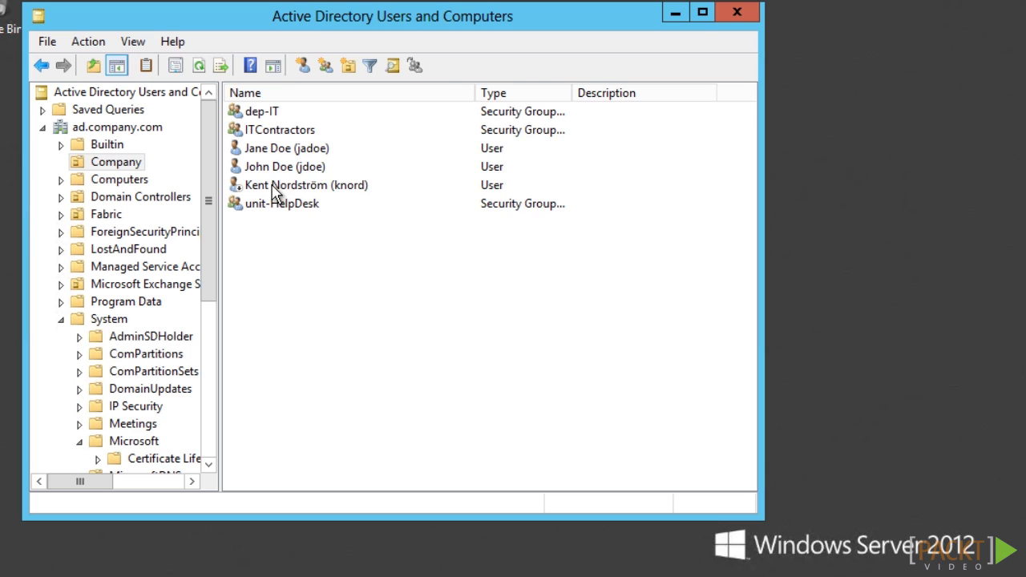
- Add the issuing user to the contractor account's Security permissions
double_click(276, 186)
click(384, 112)
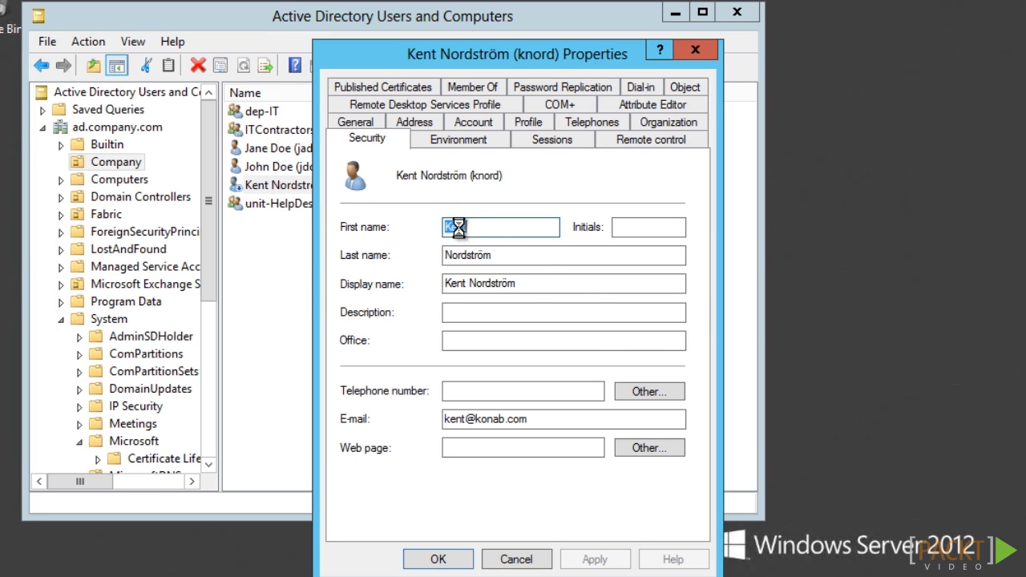
click(584, 313)
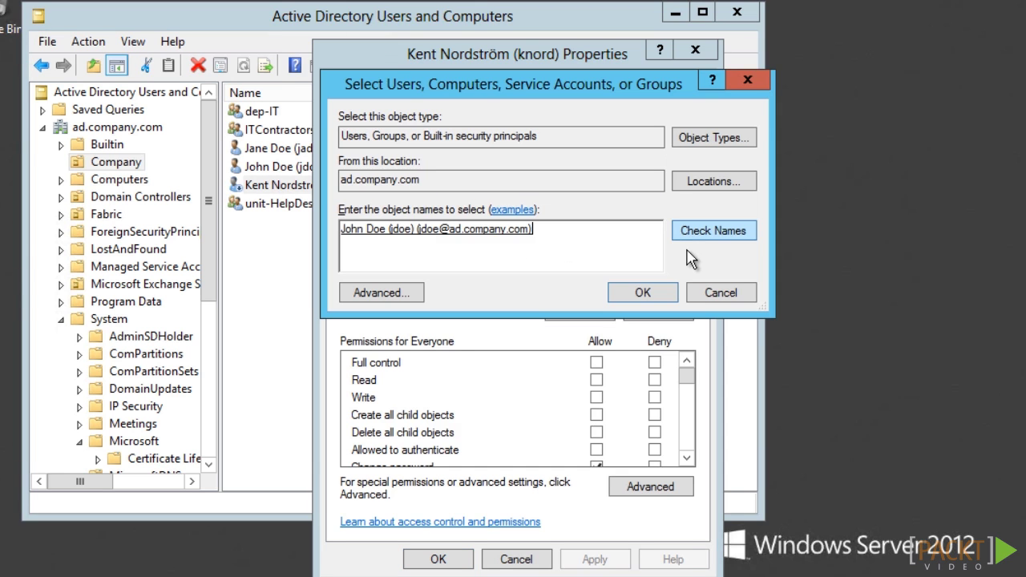
click(670, 293)
- Allow FIM CM Enrollment Agent, Request Enroll, Recover, Renew, Revoke and Unblock Smart Card for the user
click(686, 458)
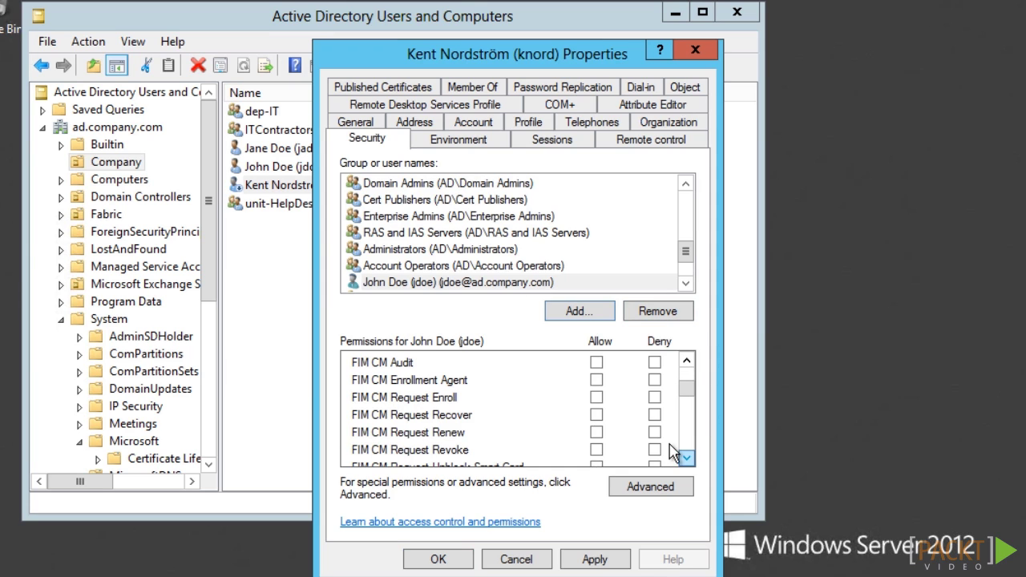
click(597, 380)
click(596, 397)
click(597, 414)
click(596, 432)
click(597, 450)
scroll(603, 454, down, 1)
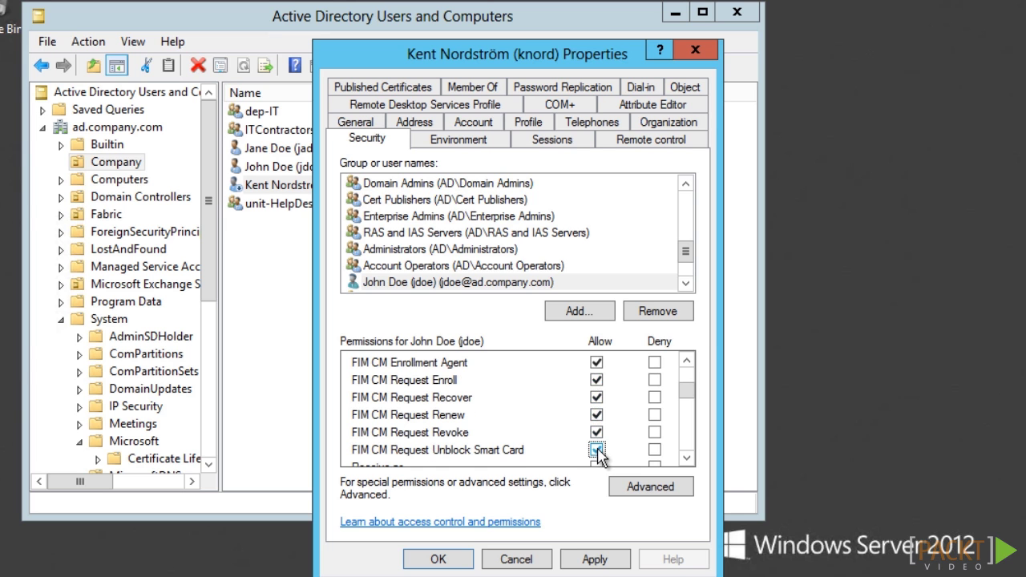
click(601, 452)
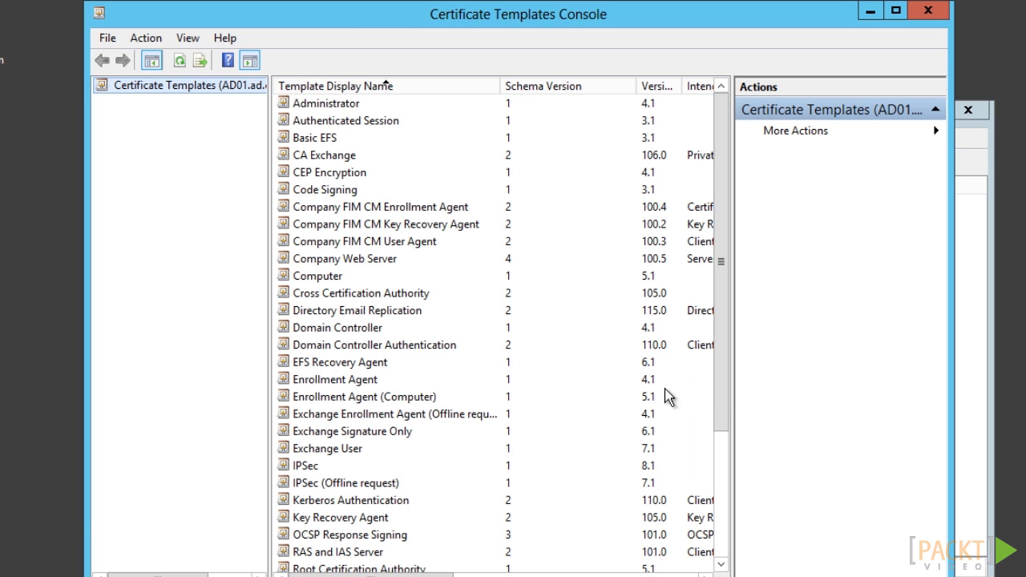
- Duplicate the Smartcard Logon template and name the copy CompanyContractorSmartCard
drag(724, 368, 719, 469)
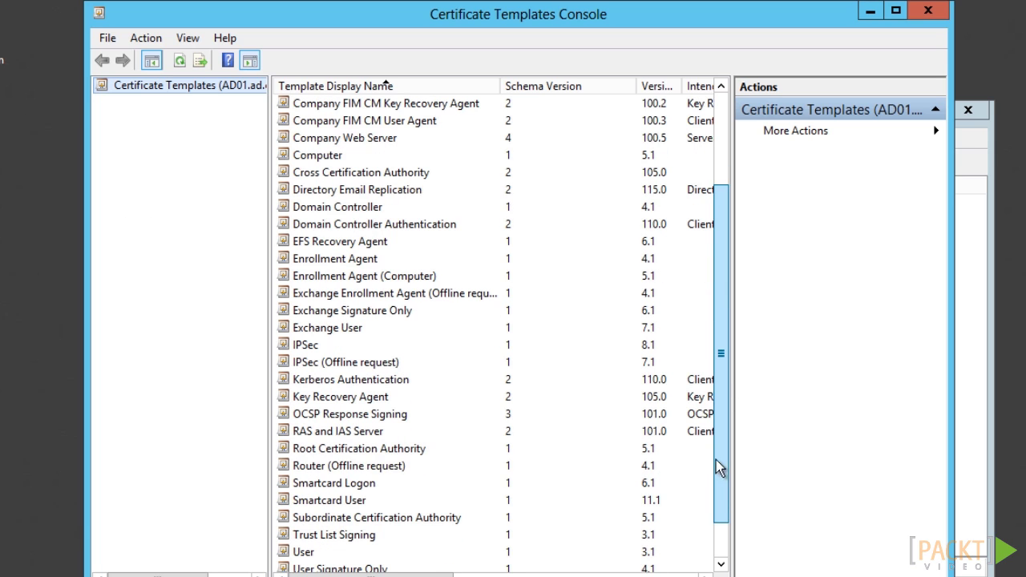
right_click(341, 484)
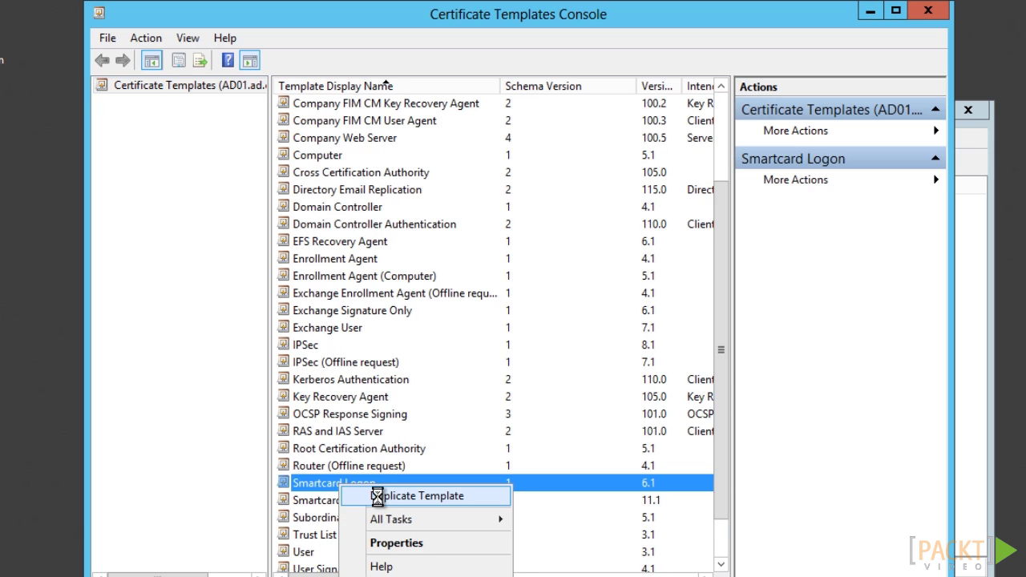
click(374, 495)
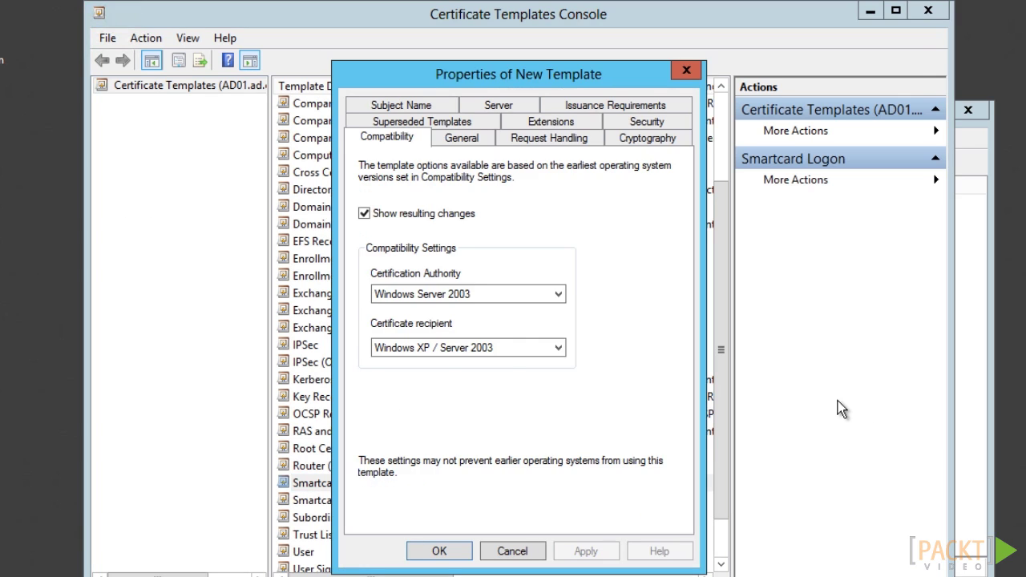
click(462, 138)
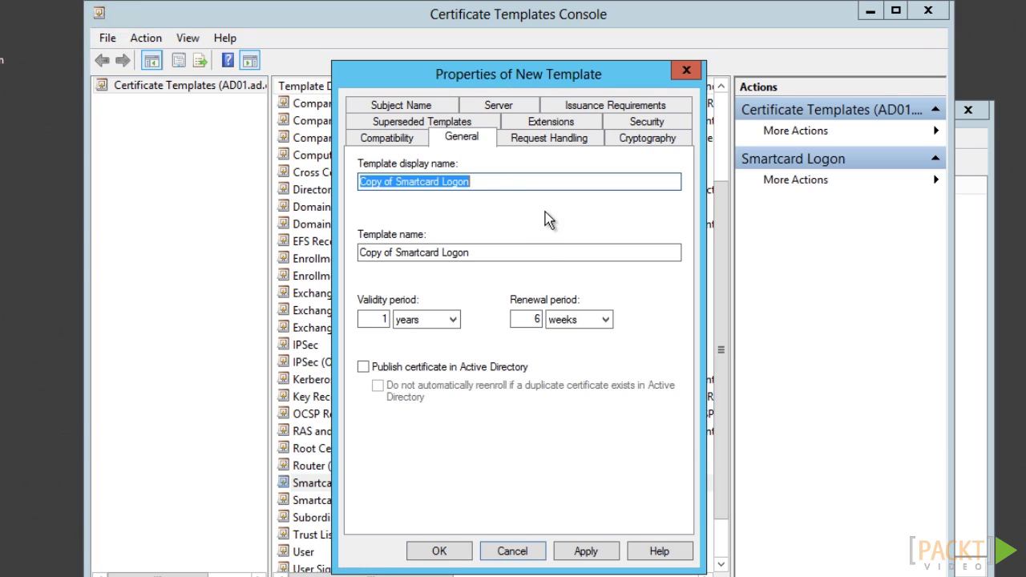
text(Company)
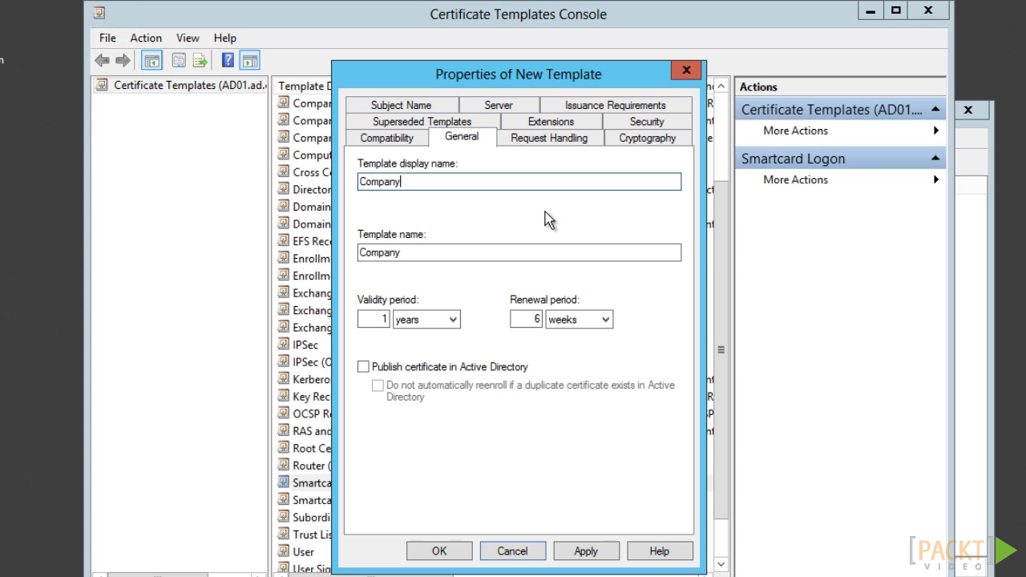
text(Contractor)
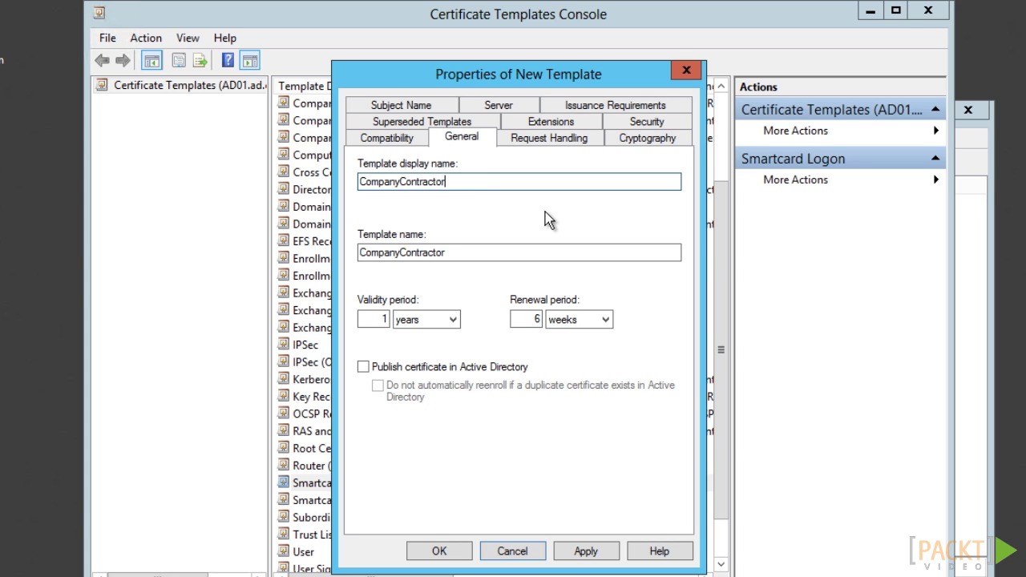
text(SmartCard)
- Set the template's validity period to 3 months
click(405, 320)
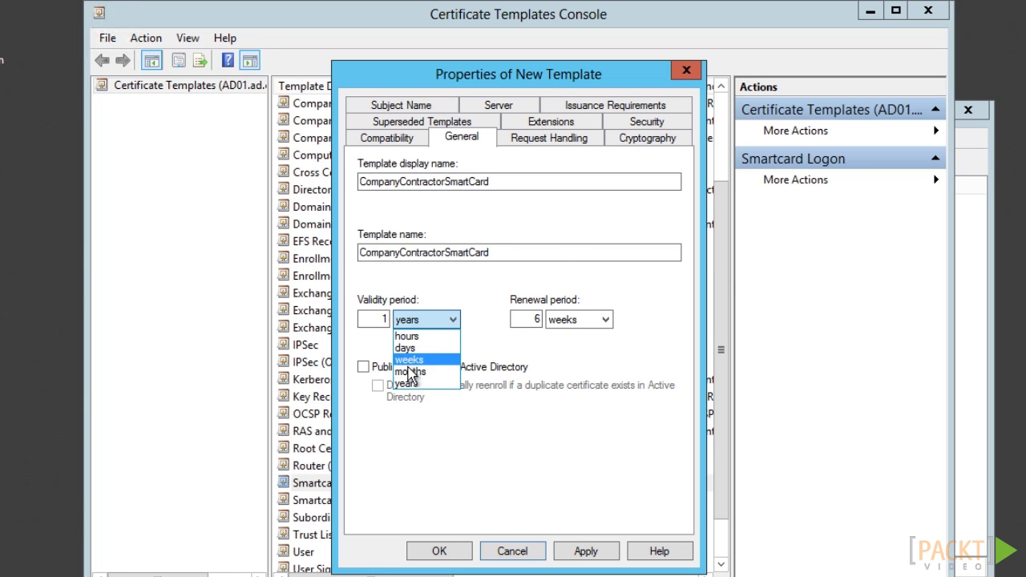
click(410, 371)
key(BackSpace)
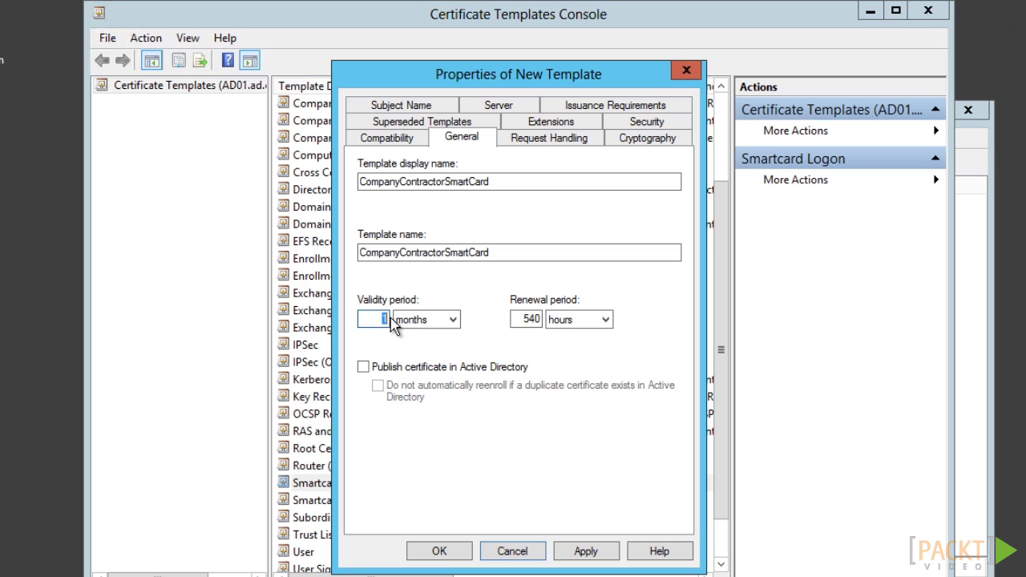
text(3)
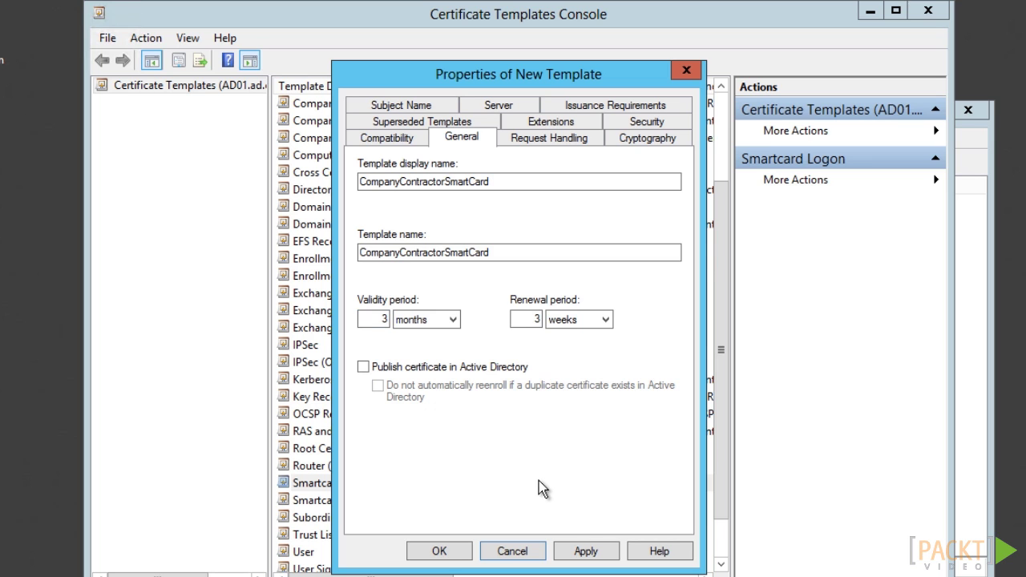
- Restrict the template's cryptography to the Microsoft Base Smart Card Crypto Provider with 2048-bit keys
click(639, 139)
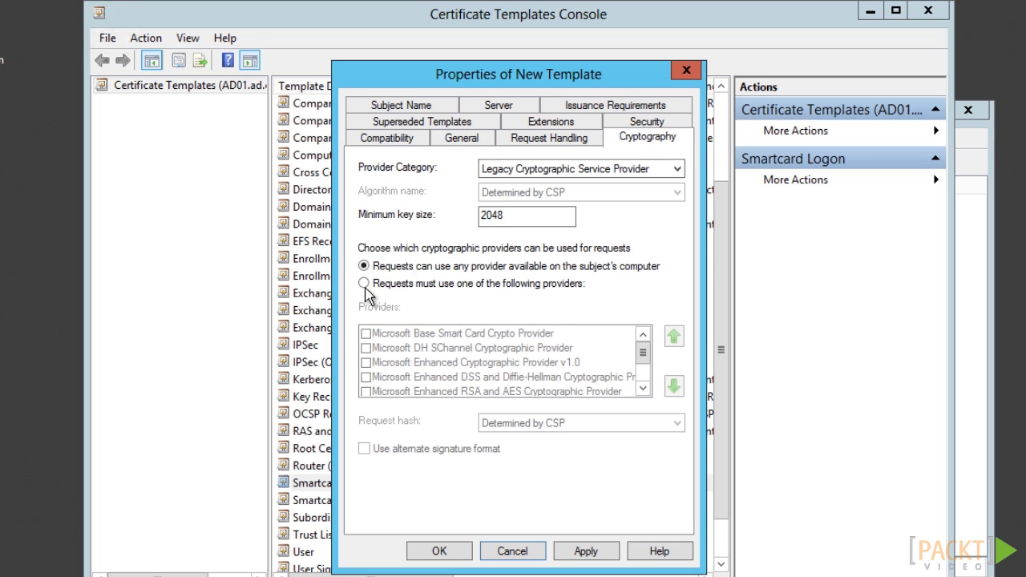
click(363, 283)
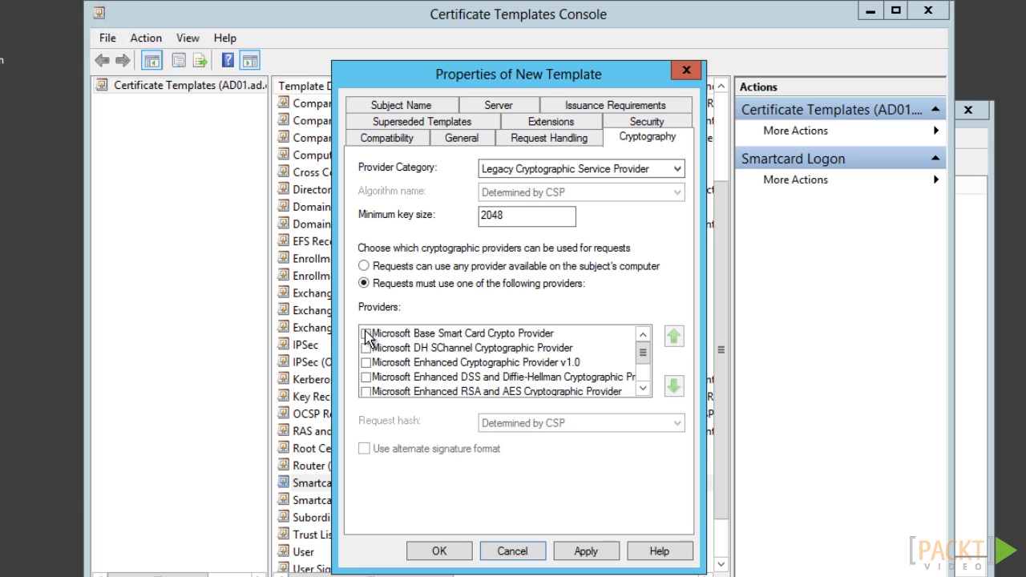
click(366, 333)
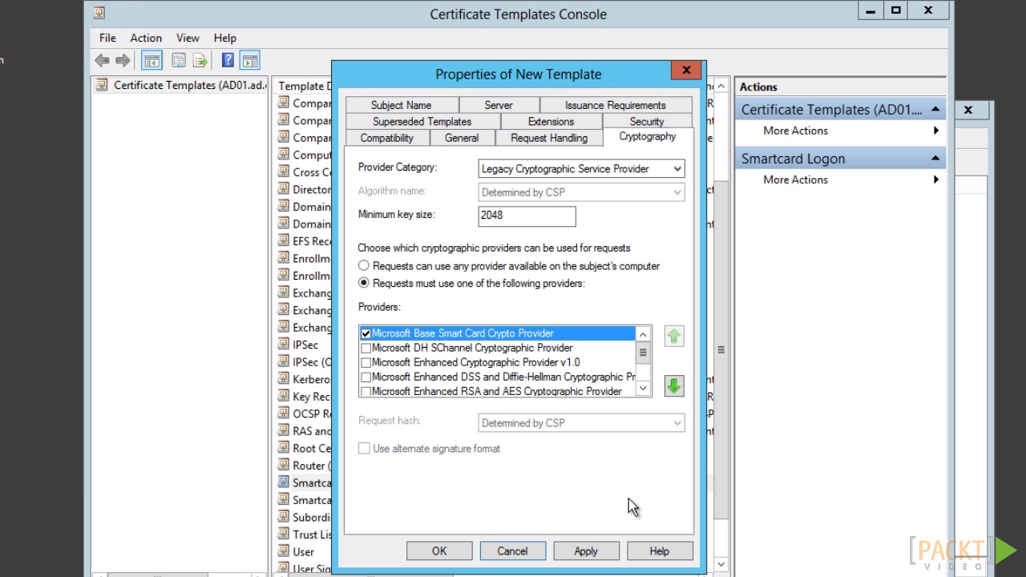
- Add both users to the template's security and allow the user Enroll
click(647, 121)
click(567, 311)
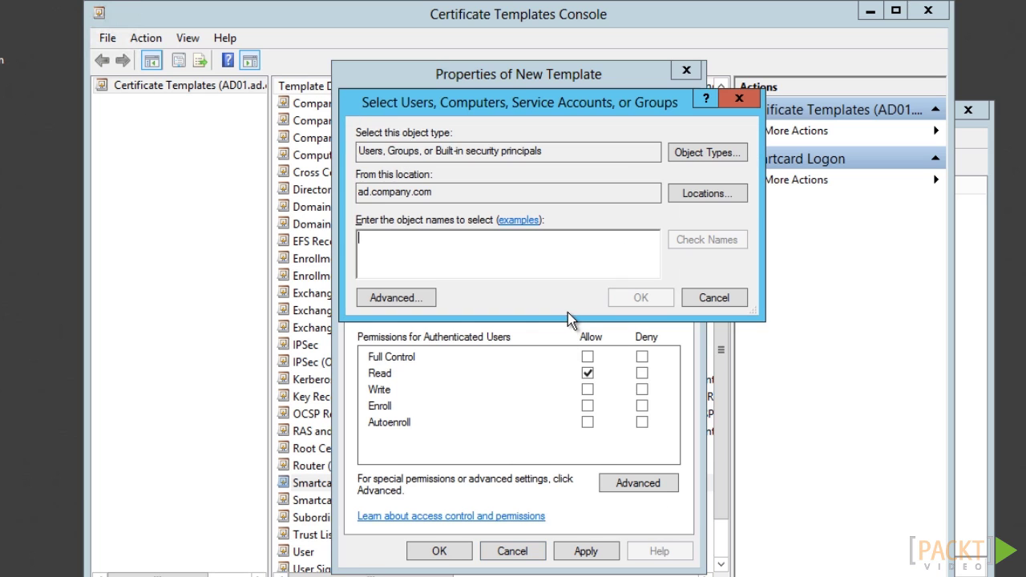
click(707, 240)
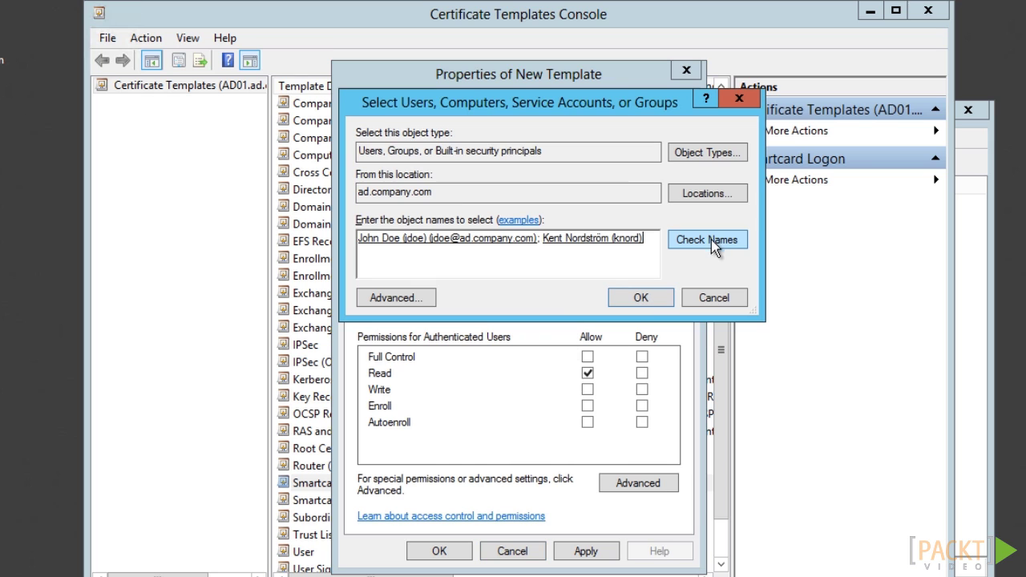
click(646, 298)
click(589, 406)
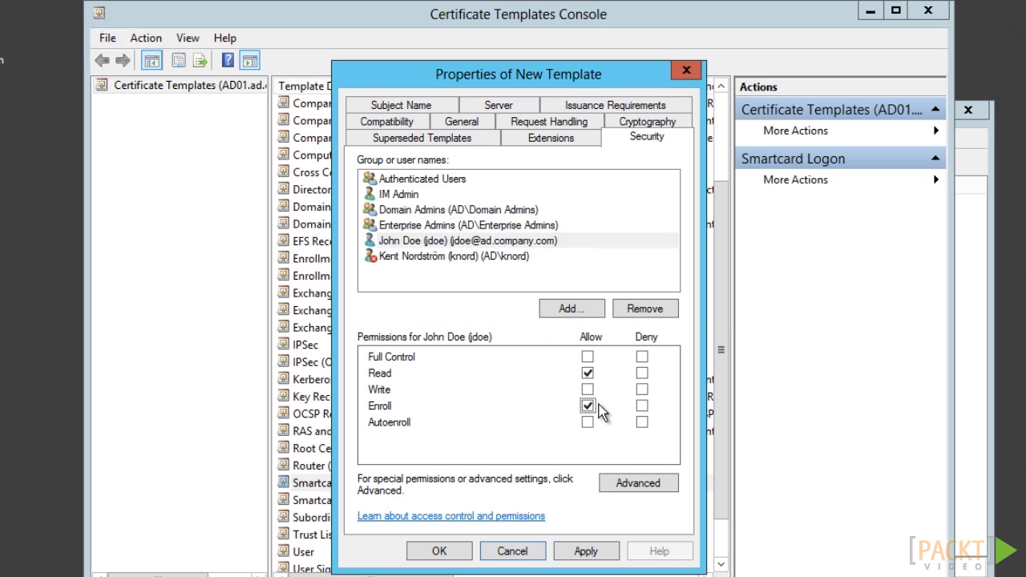
- Require one authorized signature with the Certificate Request Agent application policy
click(592, 107)
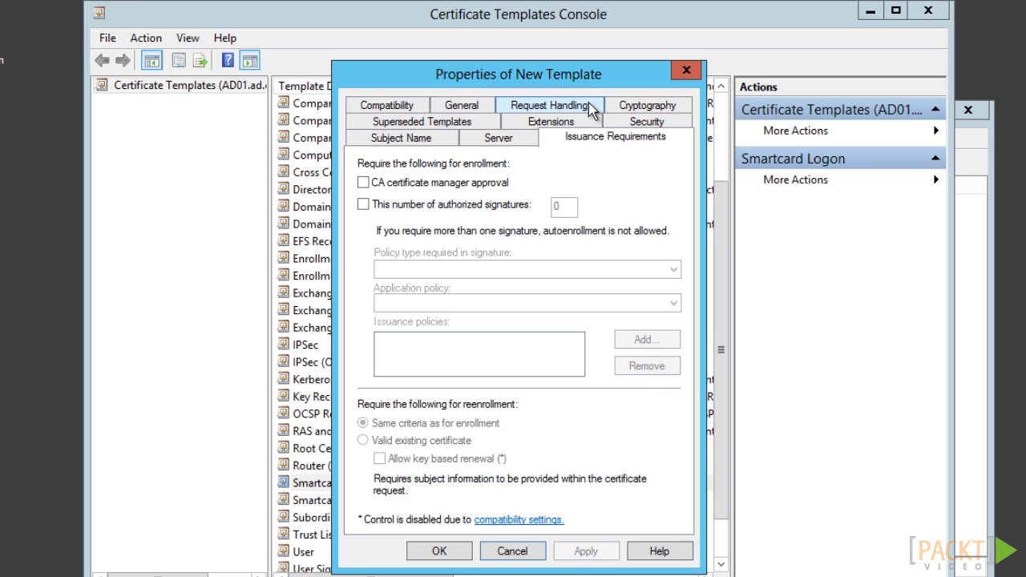
click(363, 205)
click(457, 303)
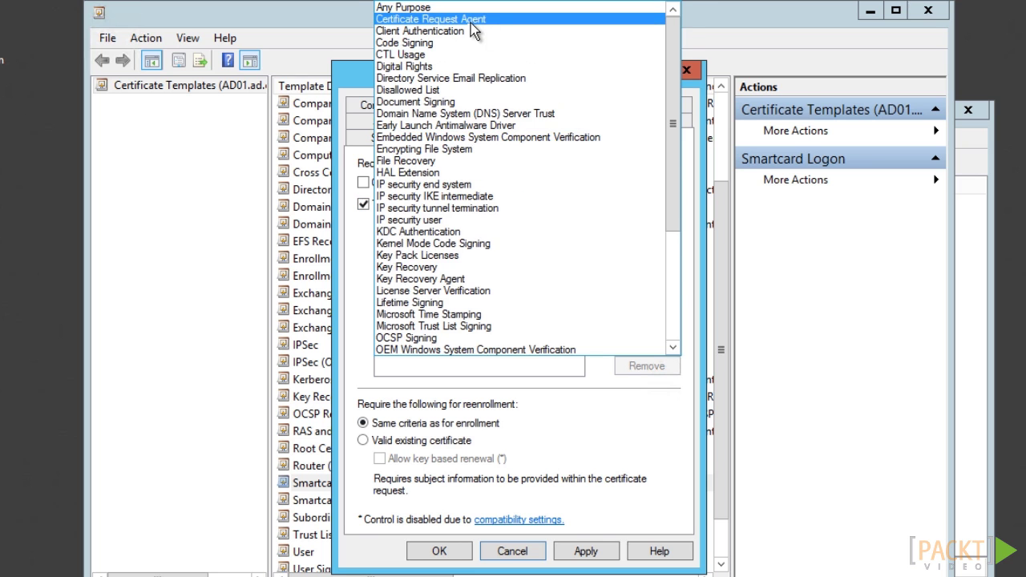
click(470, 22)
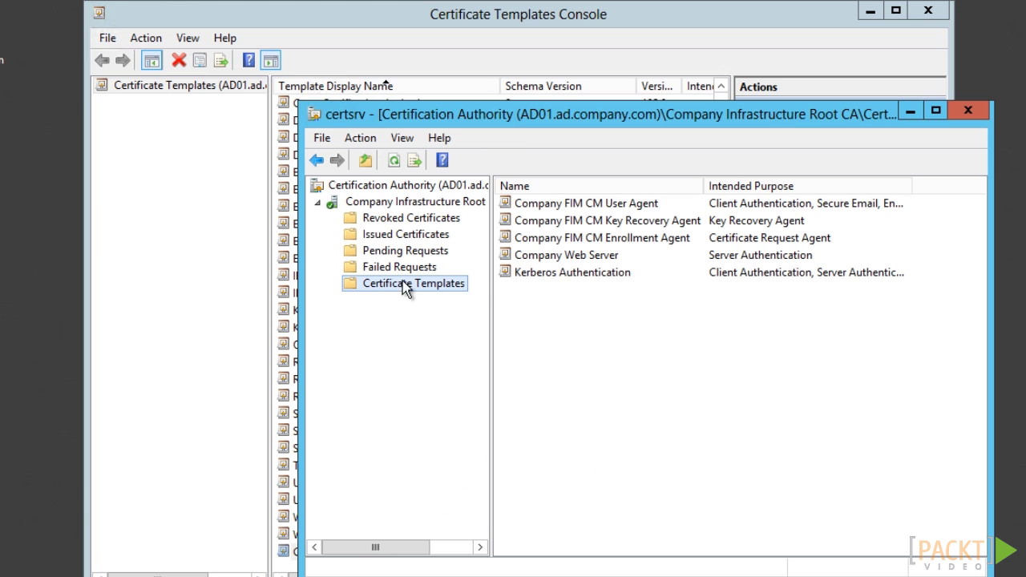
- Choose a new certificate template to issue from the CA's Certificate Templates
right_click(403, 284)
mouse_move(413, 313)
click(370, 315)
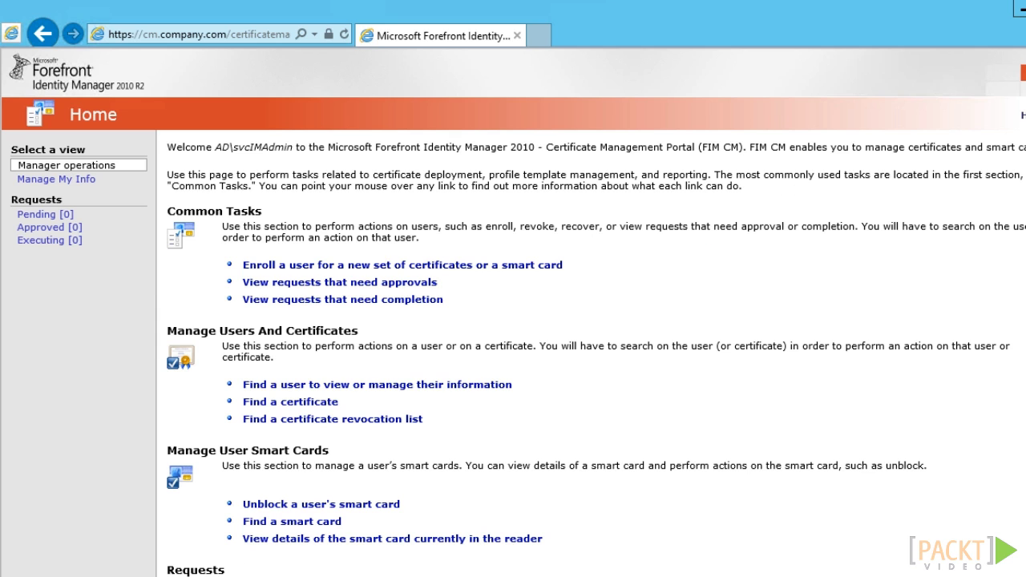
- Copy the sample smart card logon profile template as 'Company Contractor Smart Card Profile'
scroll(592, 313, down, 4)
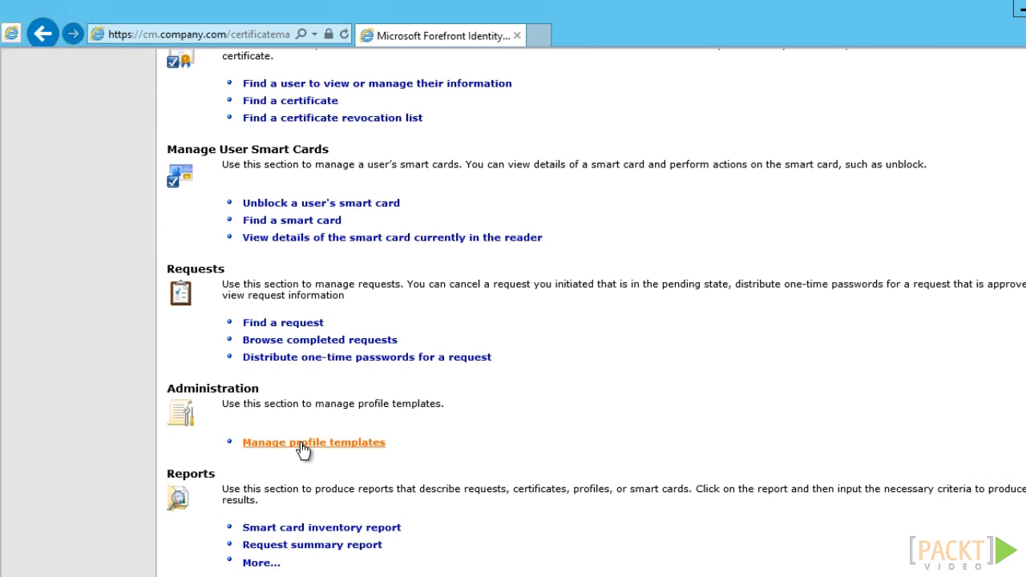
click(302, 444)
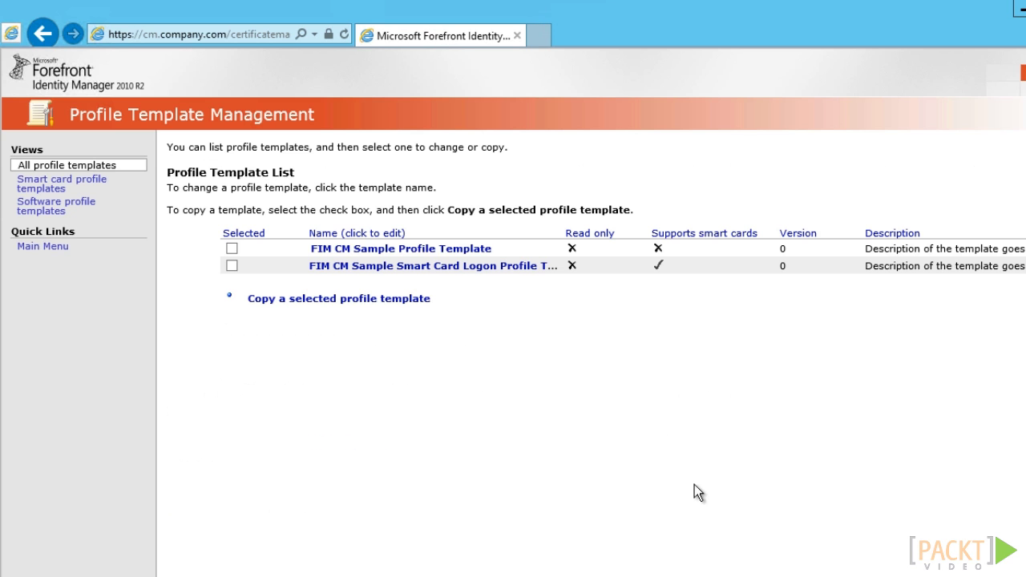
click(232, 265)
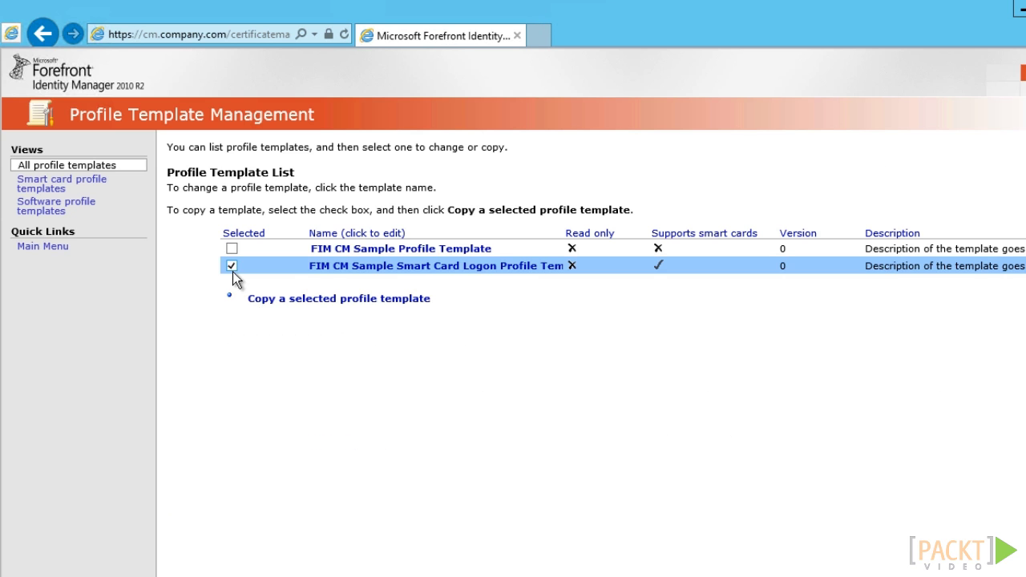
click(285, 299)
text(C)
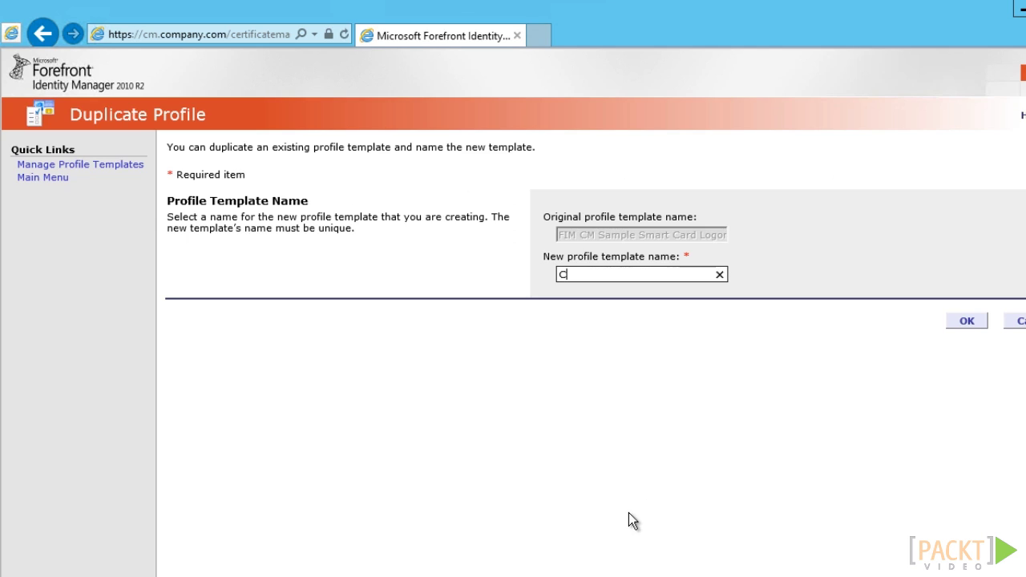
text(ompany Contr)
text(actor Smart Card Profile)
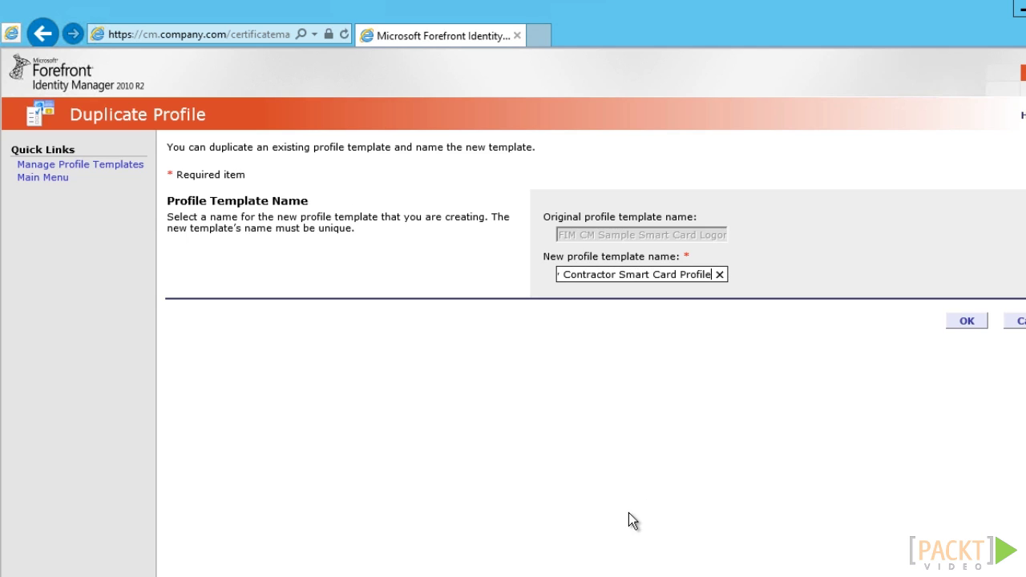
click(967, 321)
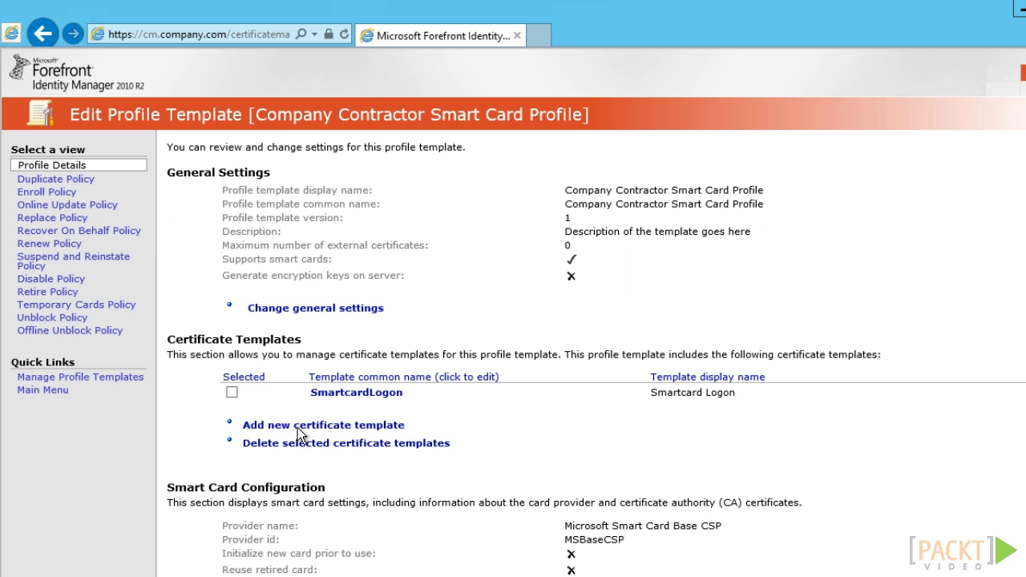
- Add the CompanyContractorSmartCard certificate template from Company Infrastructure Root CA to the profile
click(298, 429)
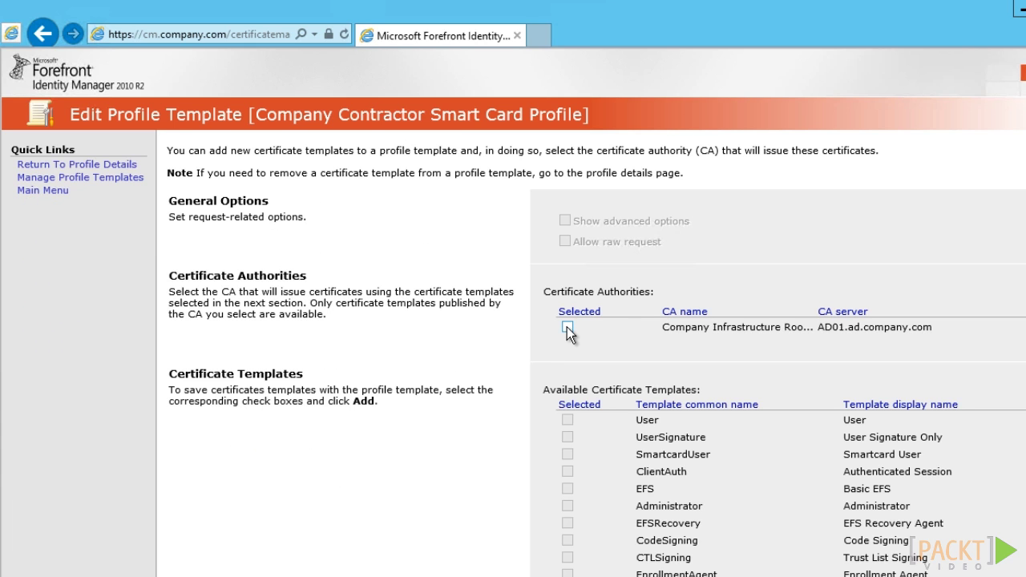
click(566, 328)
scroll(566, 328, down, 7)
click(567, 511)
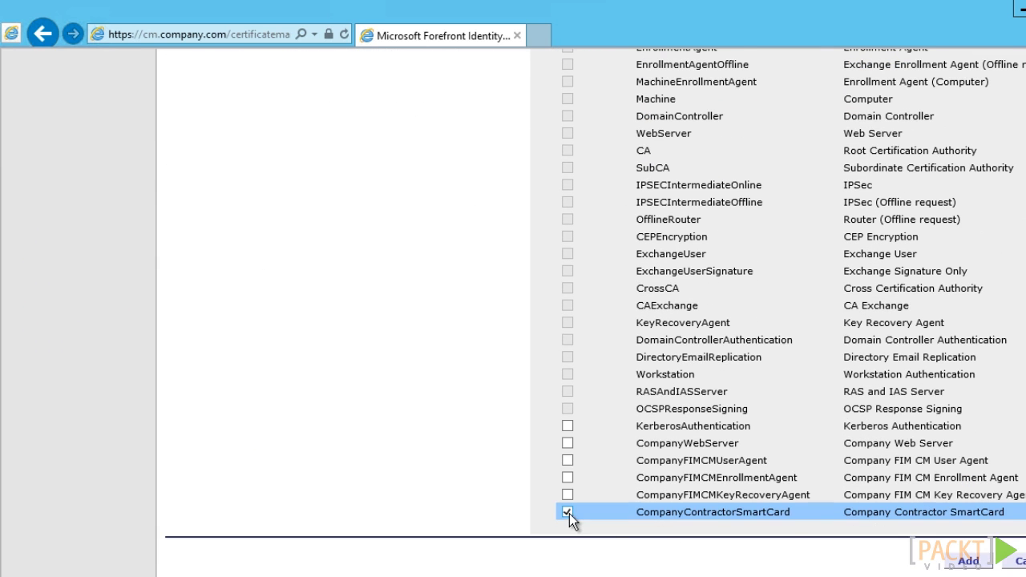
click(970, 561)
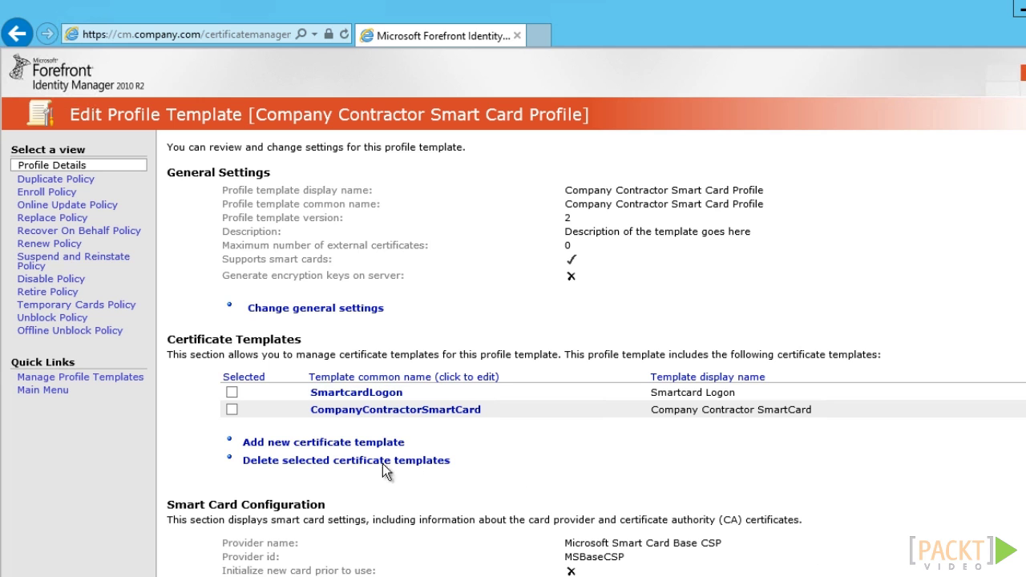
- Delete the SmartcardLogon certificate template from the profile
click(232, 392)
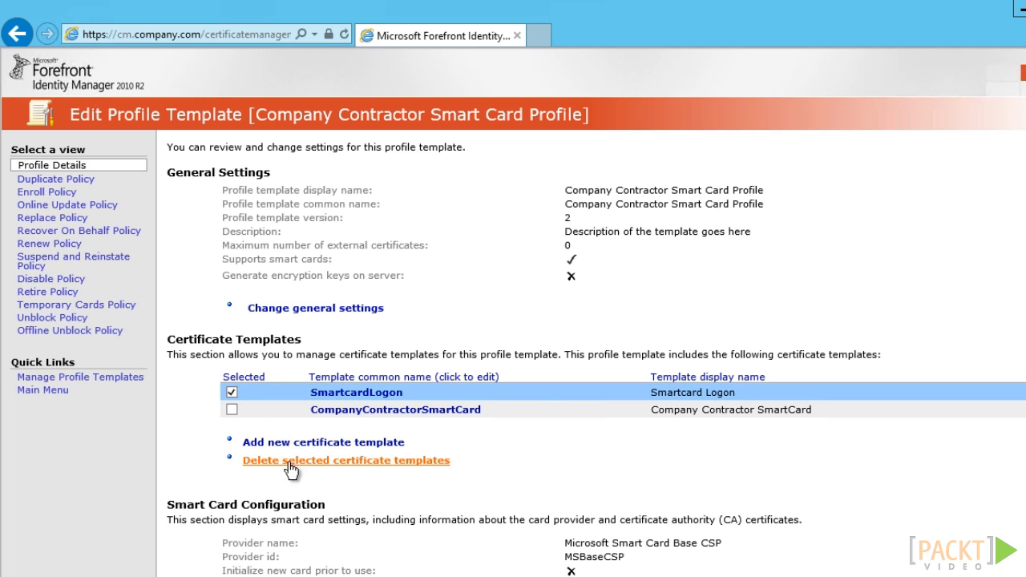
click(261, 460)
click(541, 366)
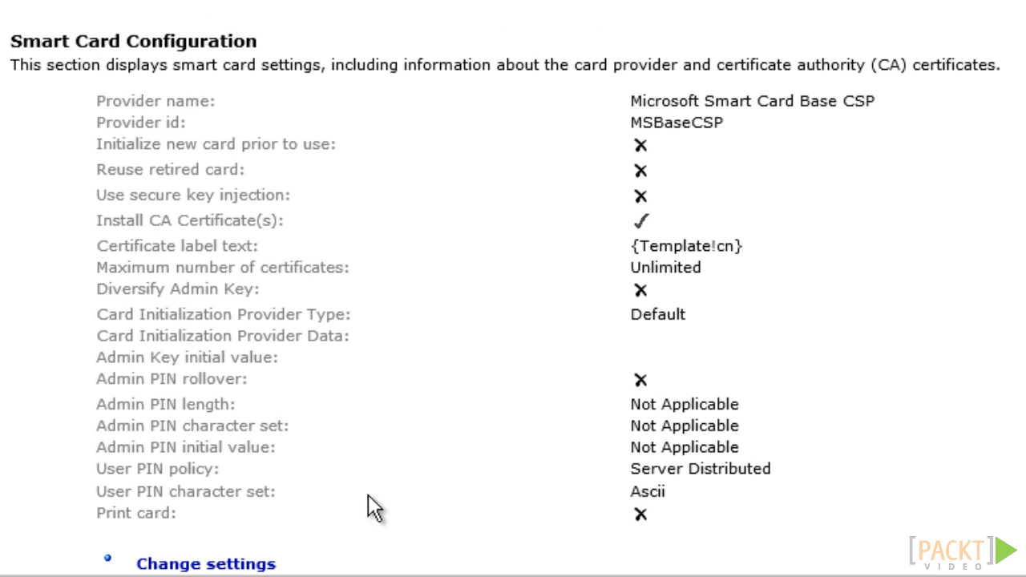
- Set the smart card configuration to initialize new cards before use and use User Provided PINs
click(207, 565)
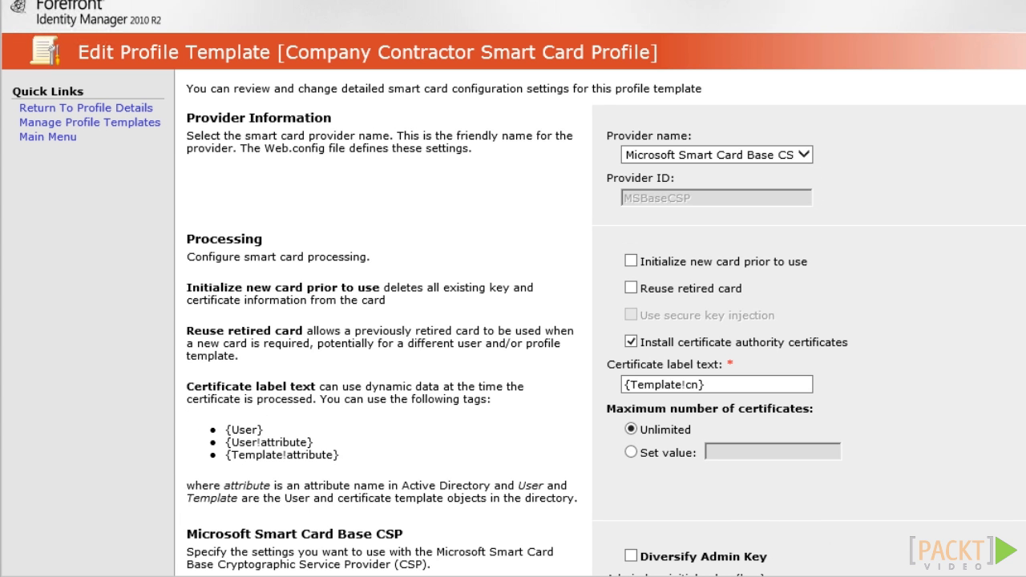
scroll(763, 229, down, 2)
click(632, 192)
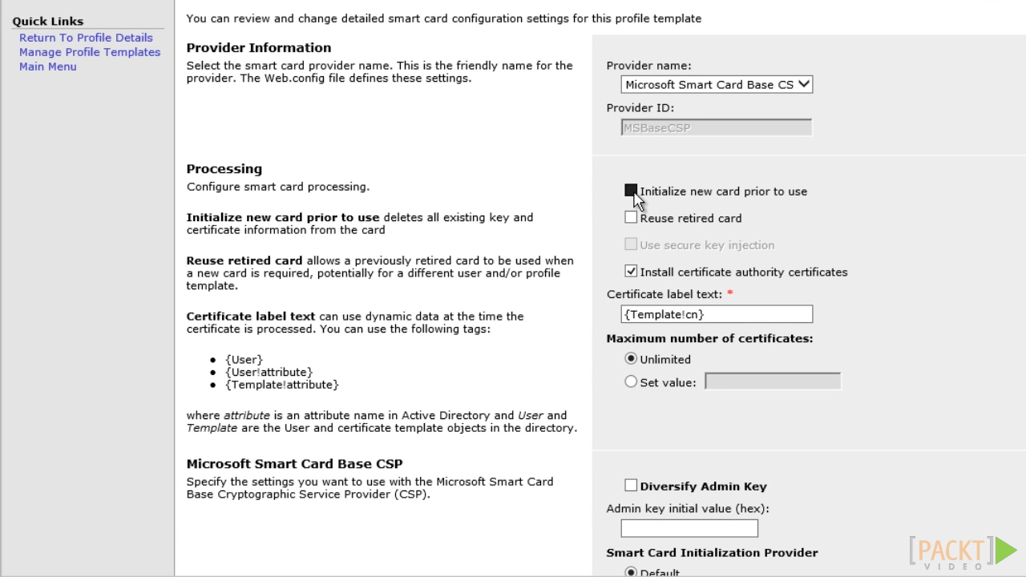
scroll(635, 198, down, 12)
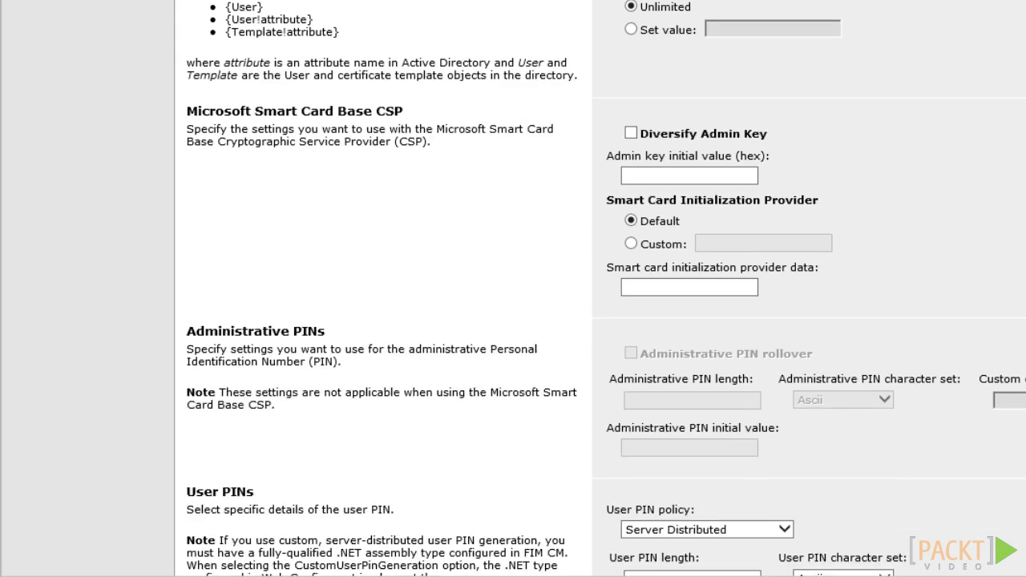
scroll(802, 401, down, 3)
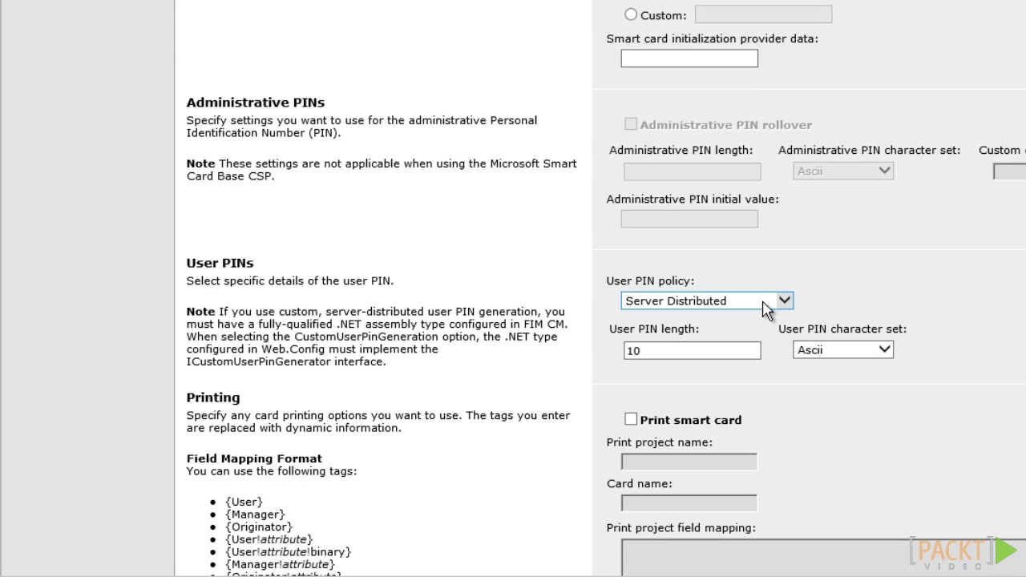
click(778, 301)
click(696, 313)
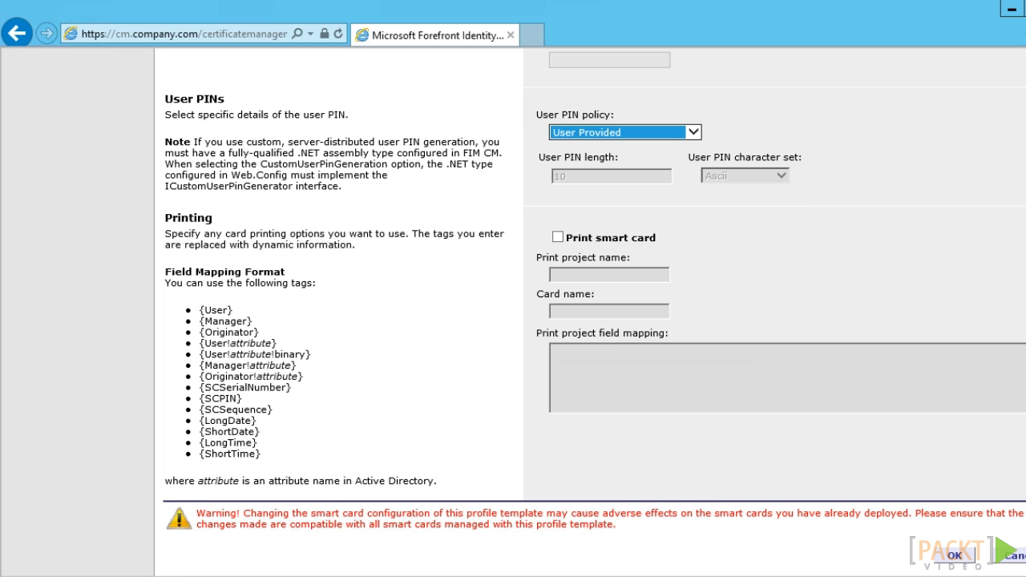
click(951, 556)
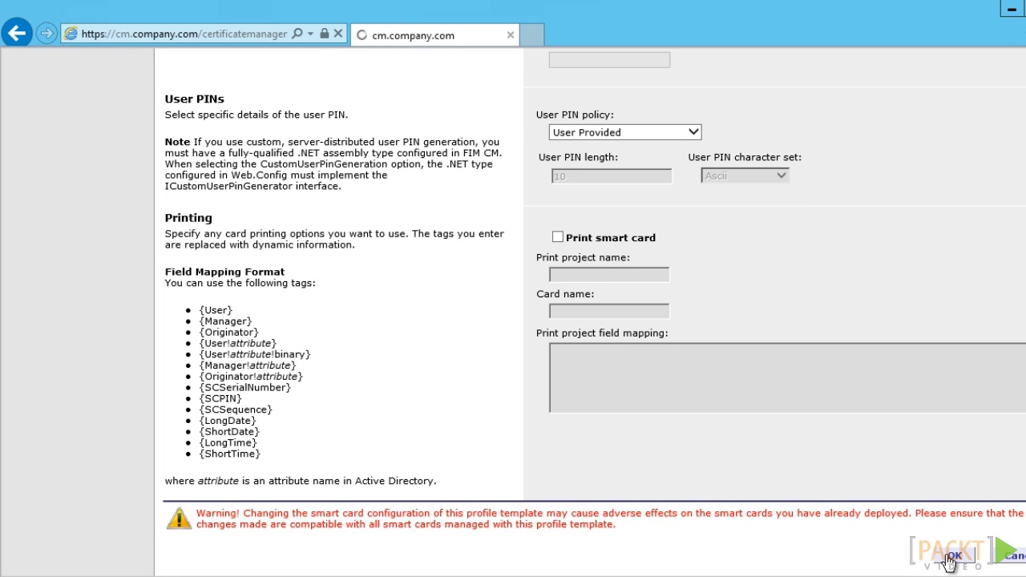
scroll(590, 321, up, 3)
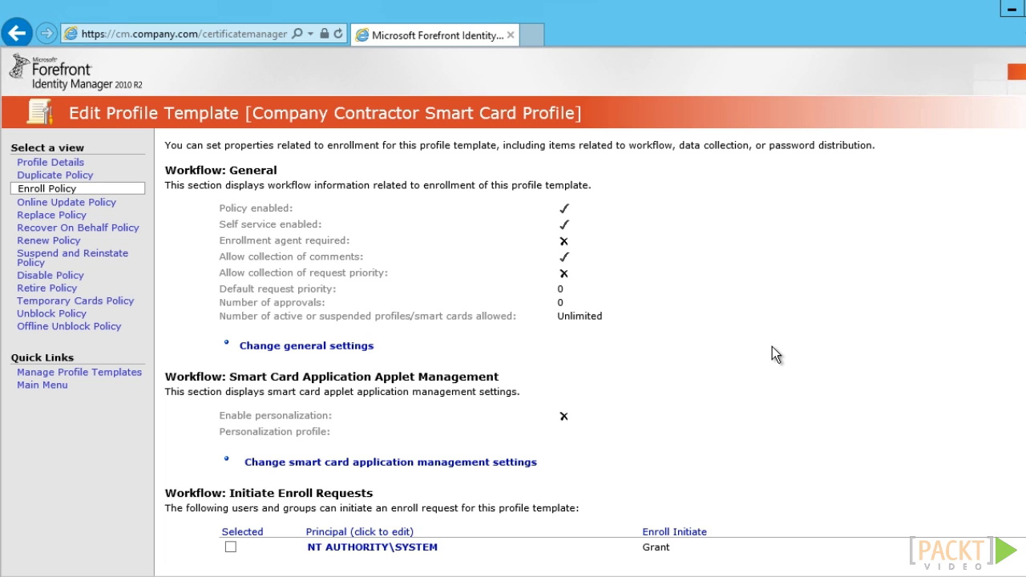
- Turn on Require enrollment agent in the enroll policy's general settings
click(364, 347)
click(558, 245)
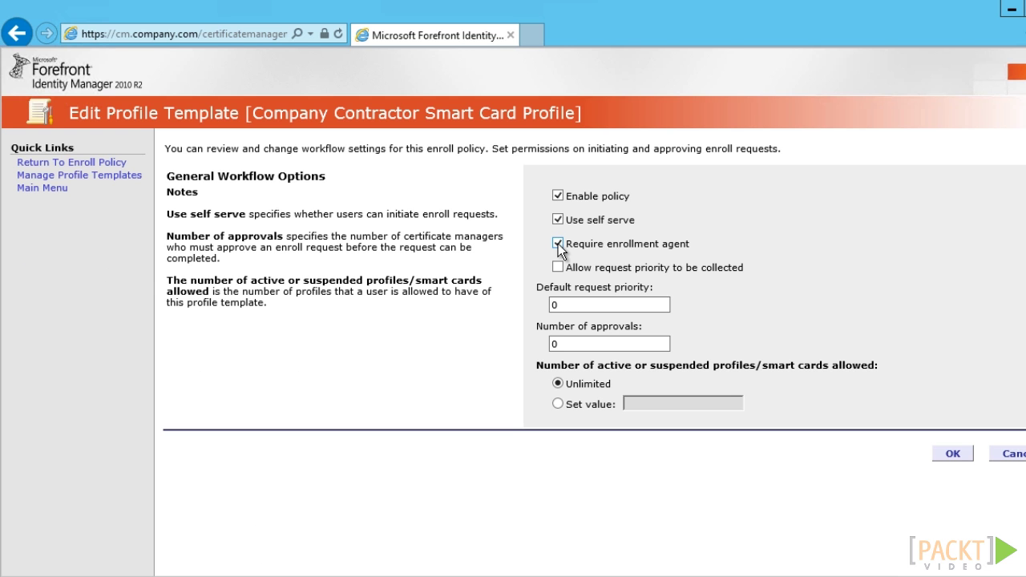
click(951, 454)
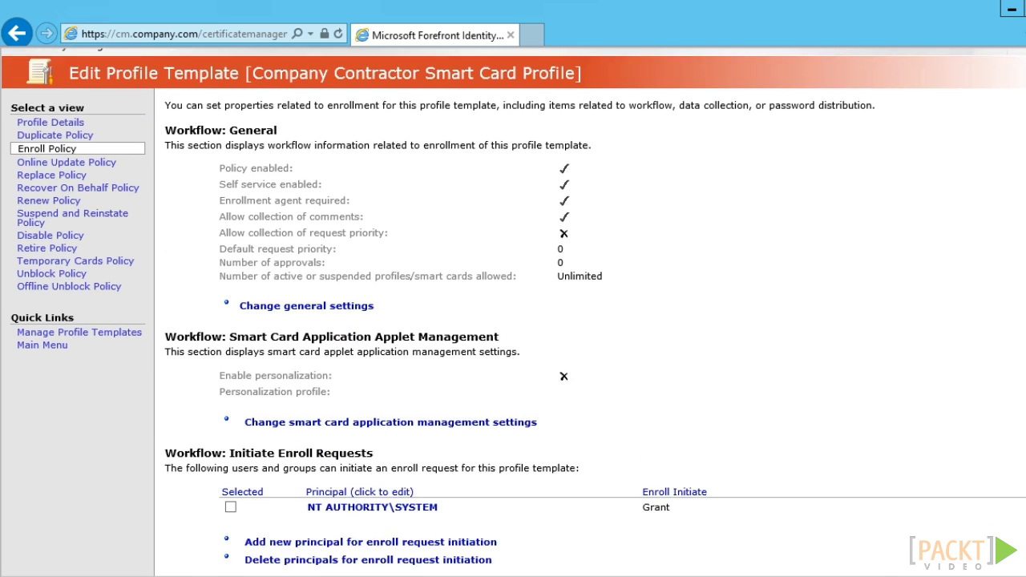
- Add the issuing user's account as principal for enroll initiation and as enrollment agent
scroll(301, 481, down, 3)
click(305, 473)
click(593, 211)
text(ad\jdoe)
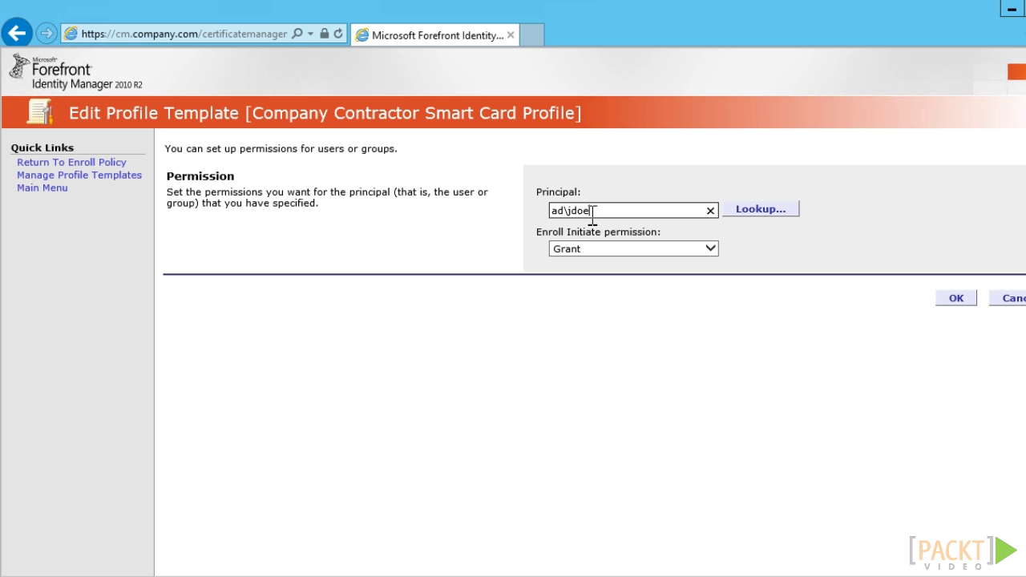
click(951, 298)
scroll(807, 392, down, 4)
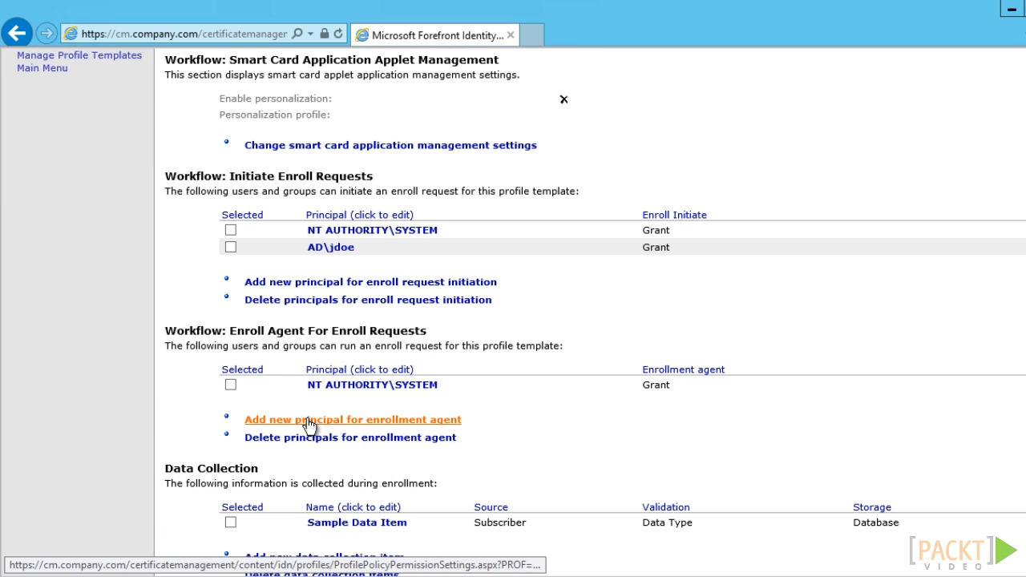
click(310, 420)
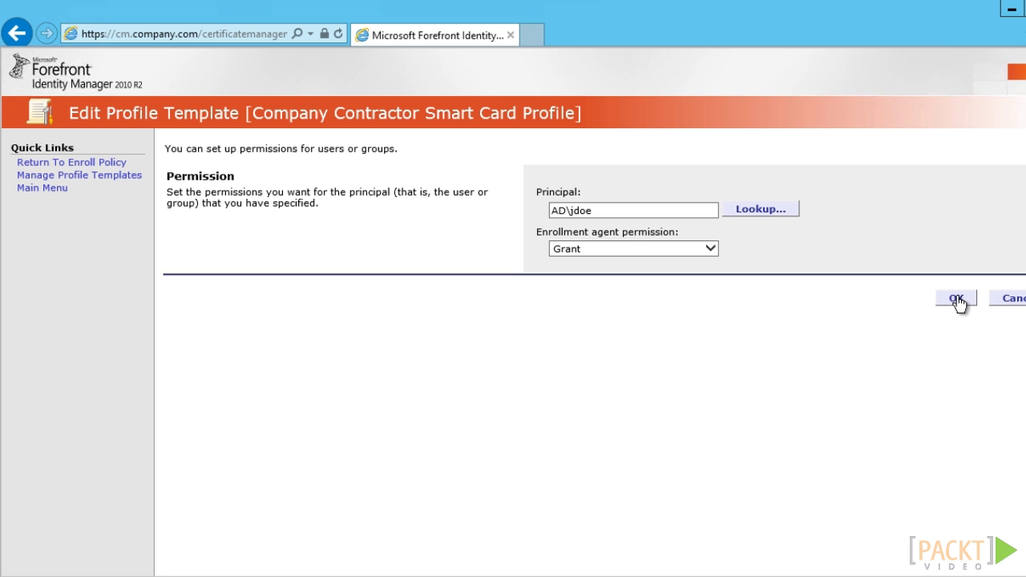
click(955, 298)
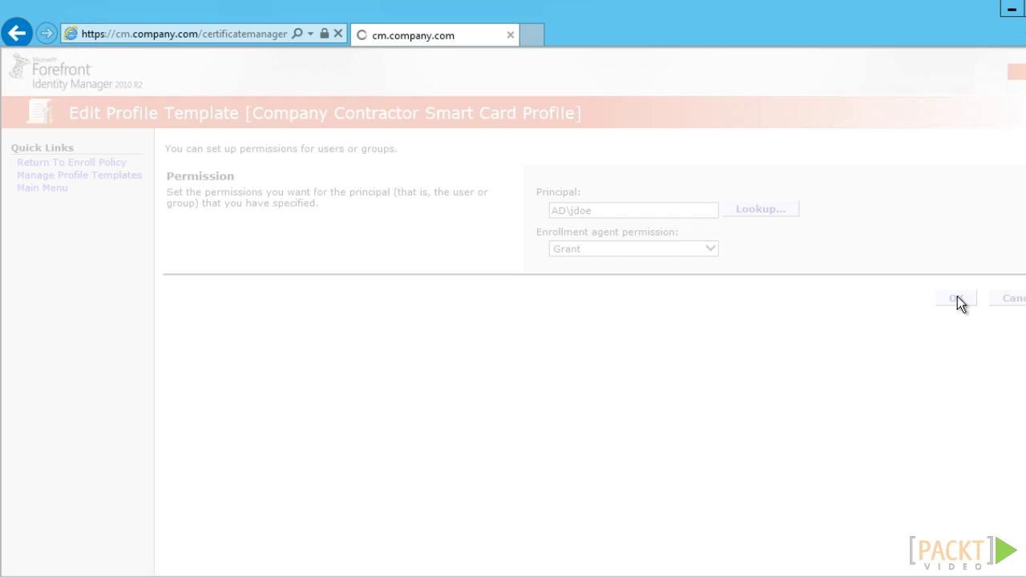
scroll(517, 307, down, 3)
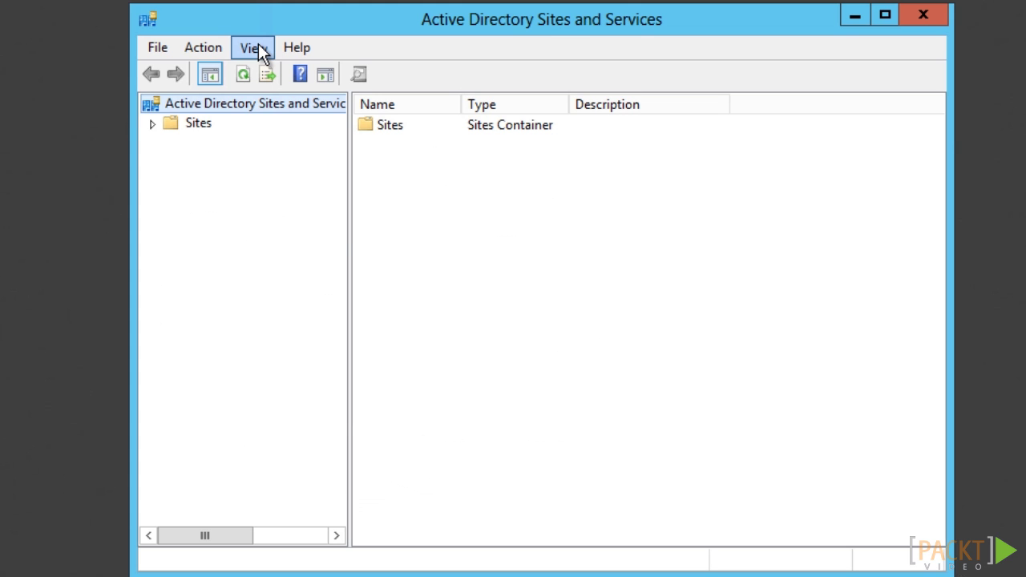
- Show the Services node and browse to Services > Public Key Services > Profile Templates
click(258, 49)
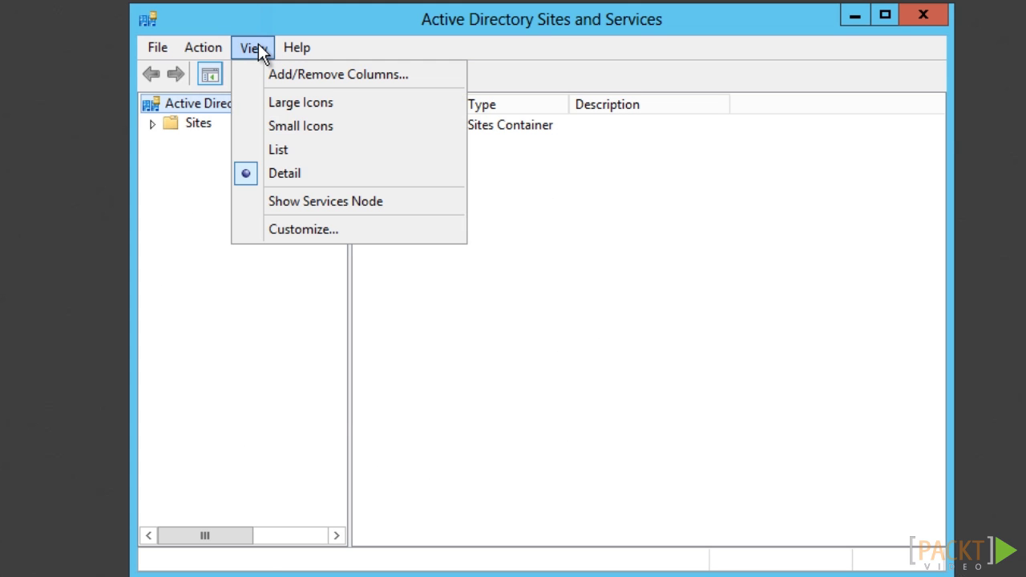
click(278, 202)
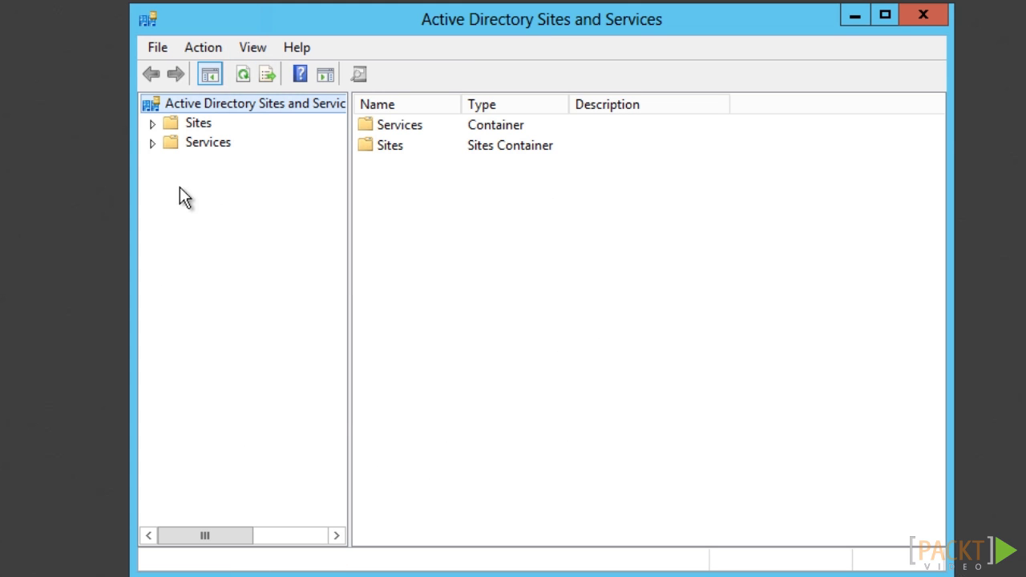
click(152, 142)
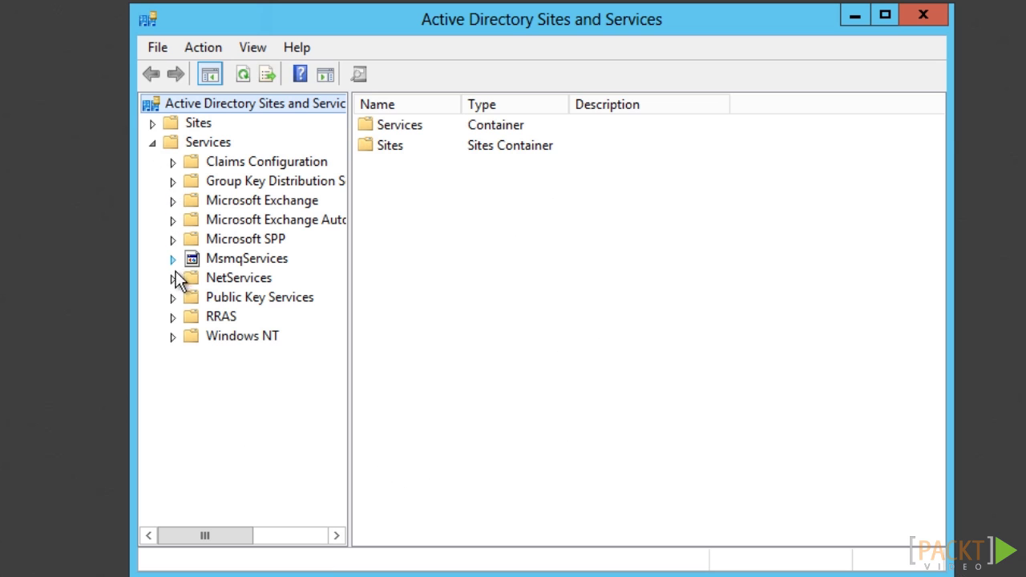
click(172, 298)
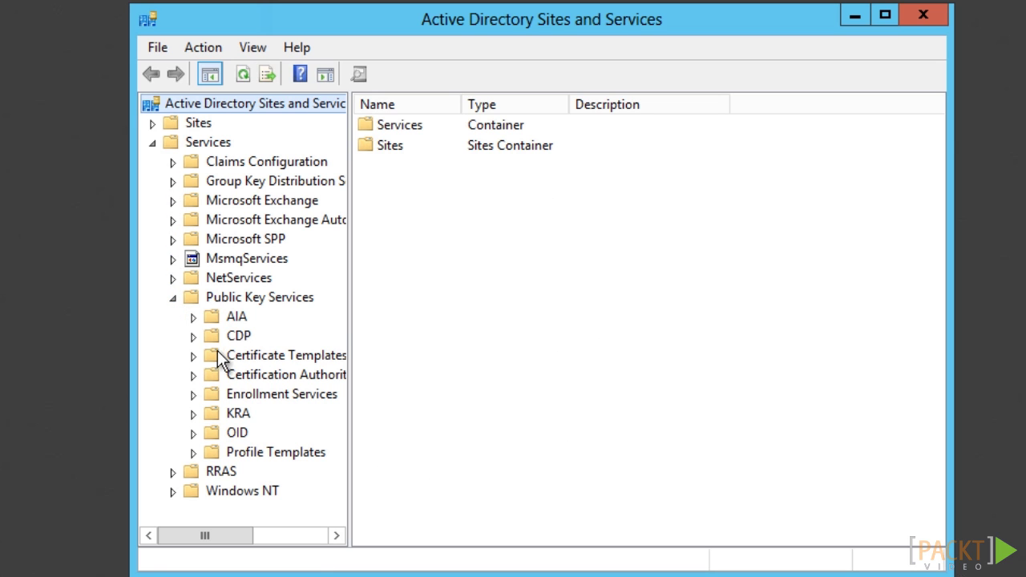
click(232, 453)
- Add the issuer's and contractor's accounts to the contractor profile template's Security permissions
right_click(466, 123)
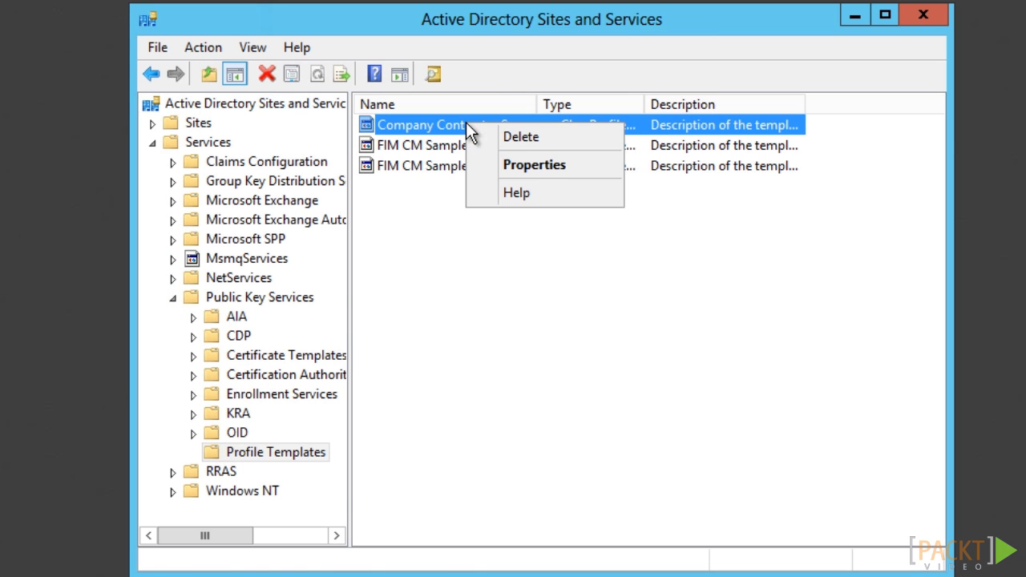
click(531, 166)
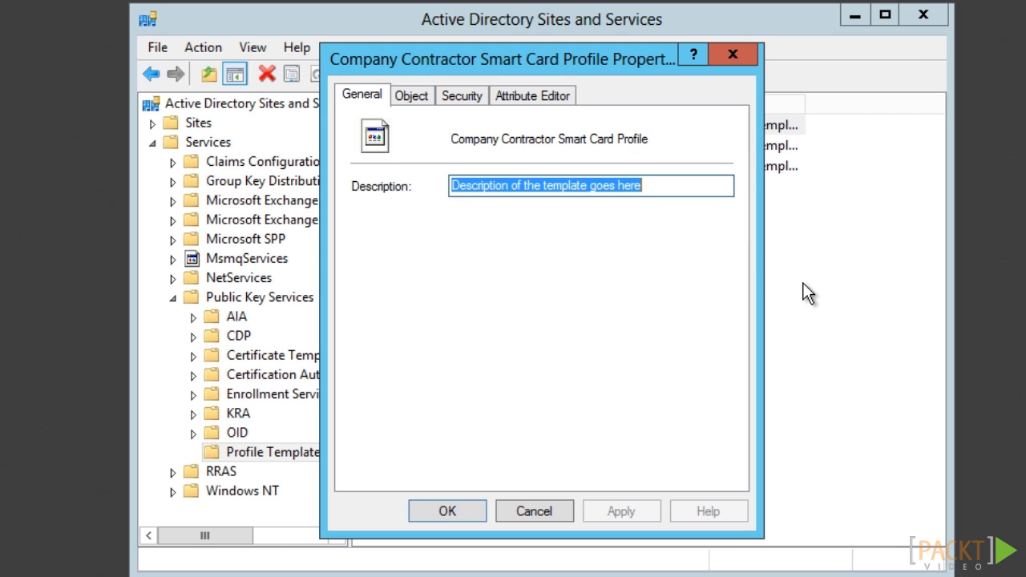
click(463, 94)
click(604, 262)
text(jdoe;knord)
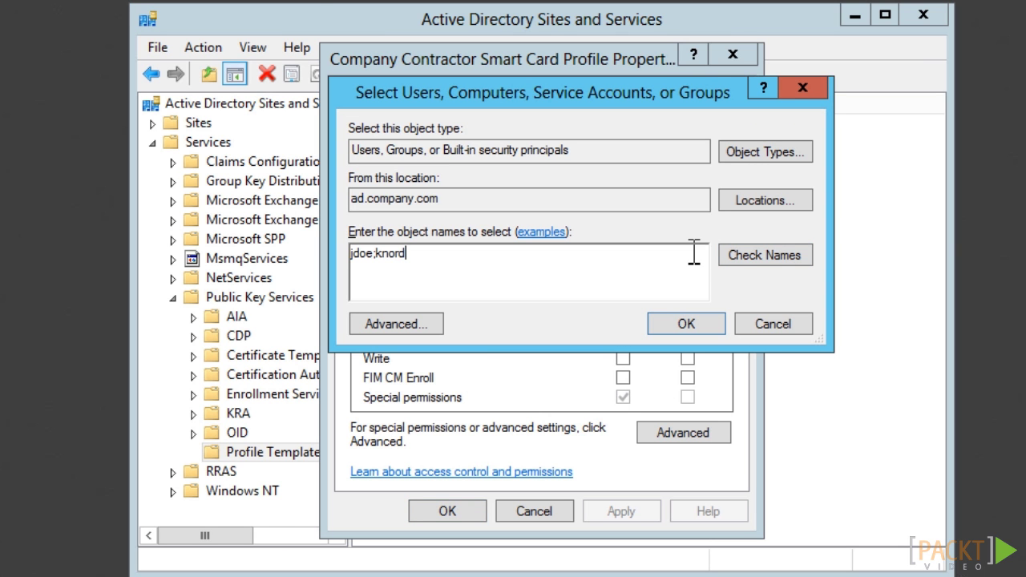
click(771, 260)
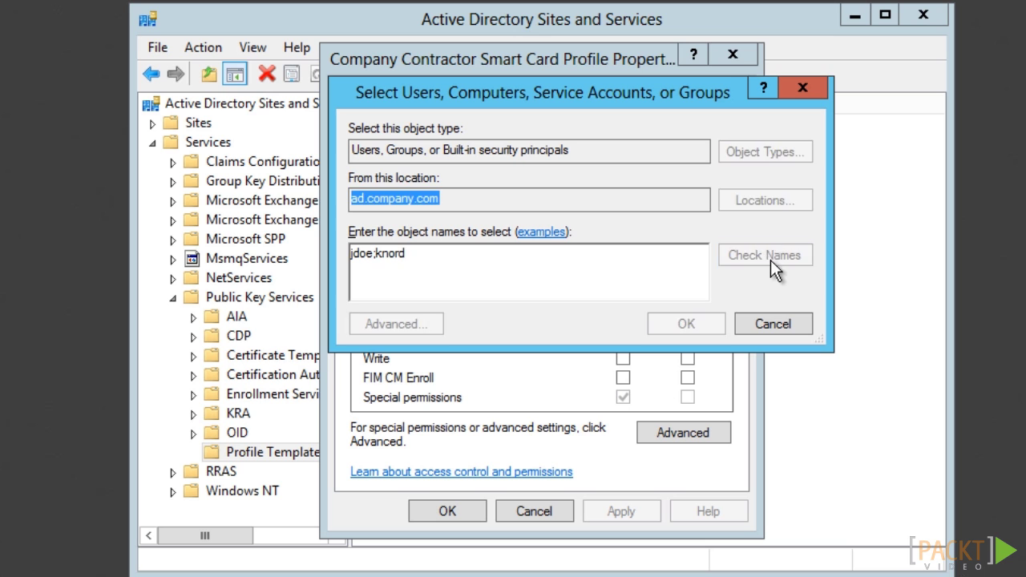
click(686, 325)
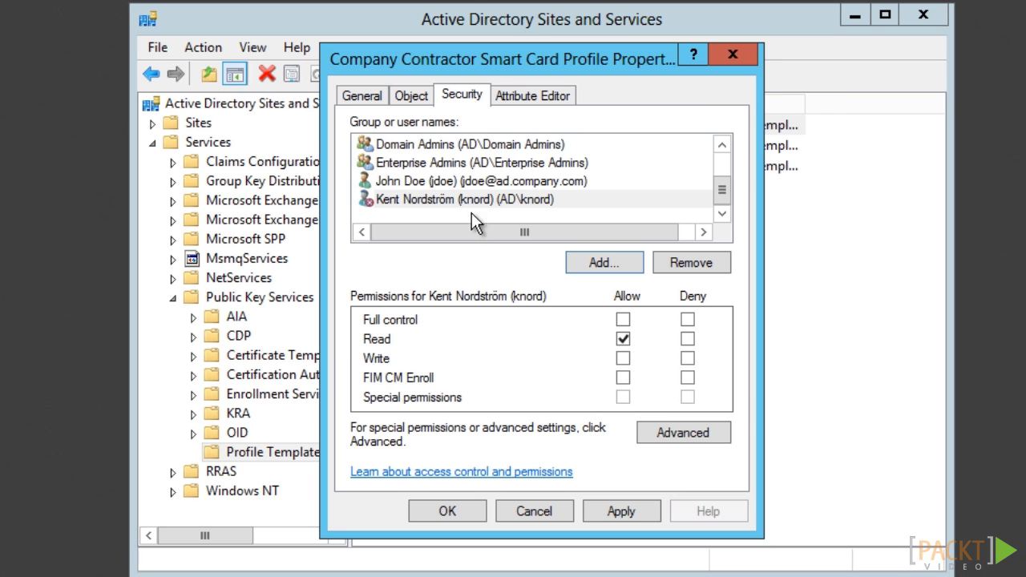
- Allow FIM CM Enroll for the issuing user and apply the change
click(512, 181)
click(624, 378)
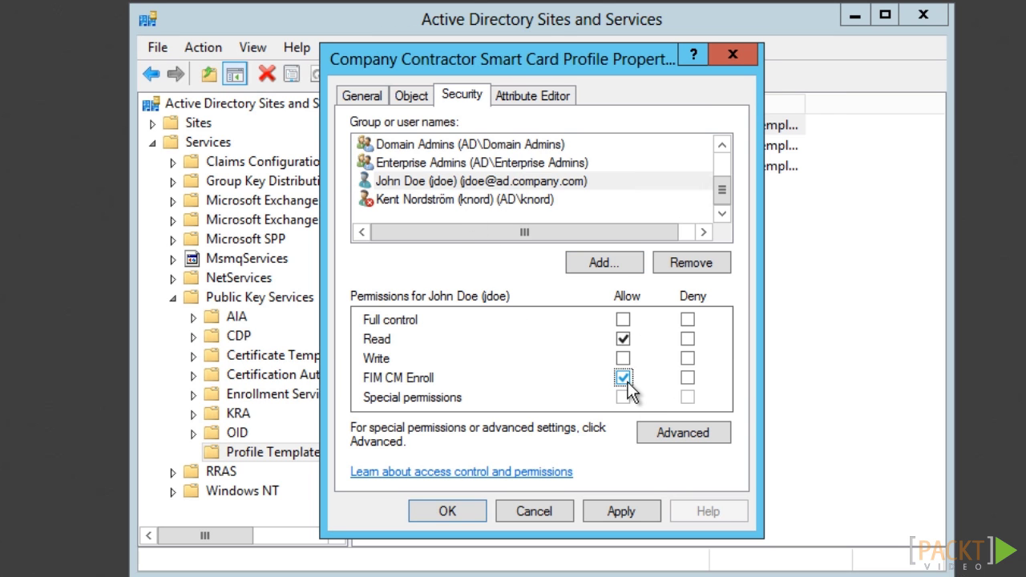
click(622, 512)
- Save and close the contractor smart card profile template properties
click(445, 510)
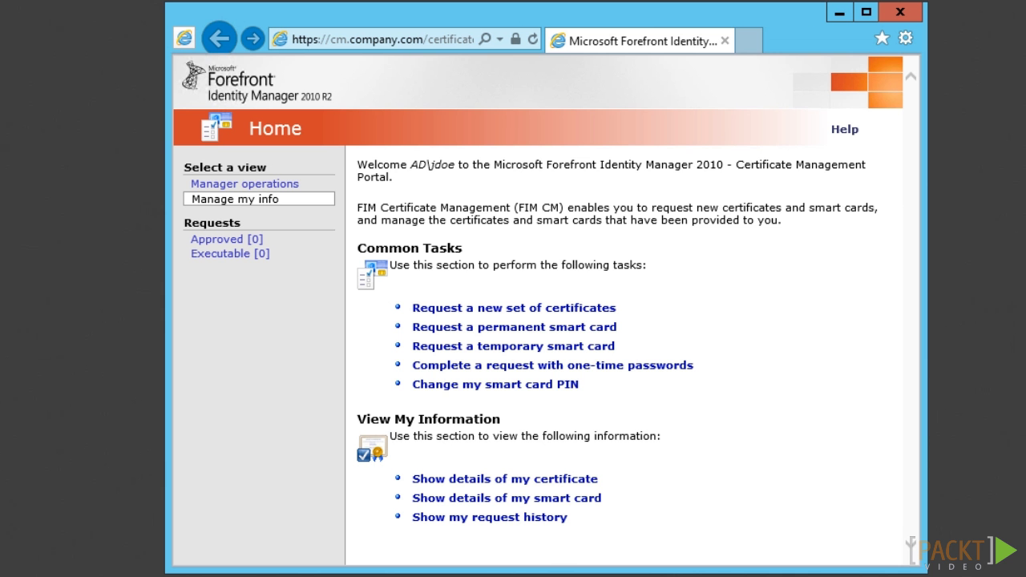